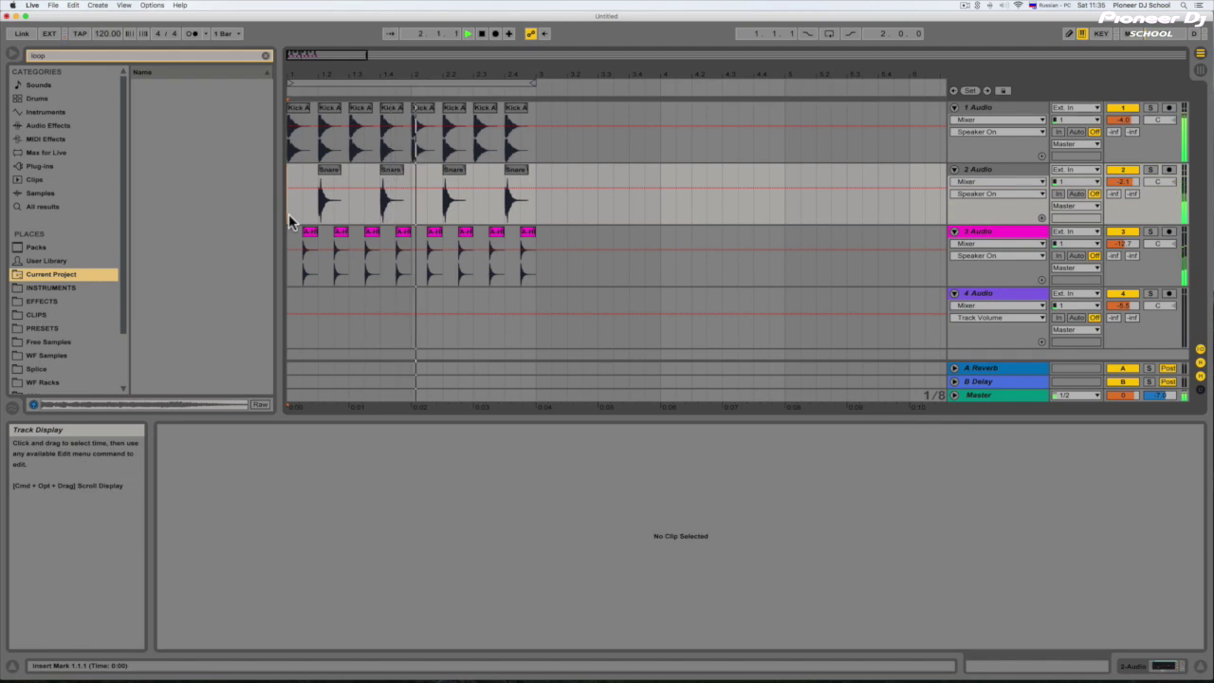
Move the kick on the second beat of each bar an eighth note earlier, placing the first bar's kick at 1.1.3.
key("space")
left_click_drag(330, 55, 332, 85)
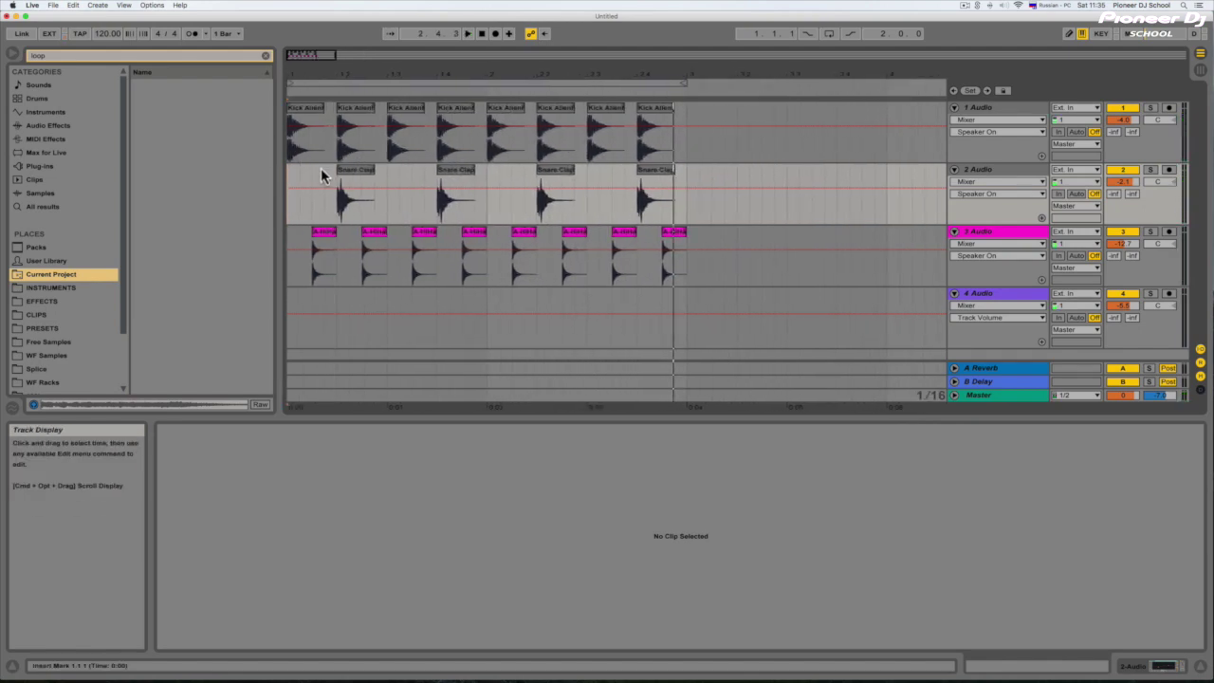
left_click(353, 175)
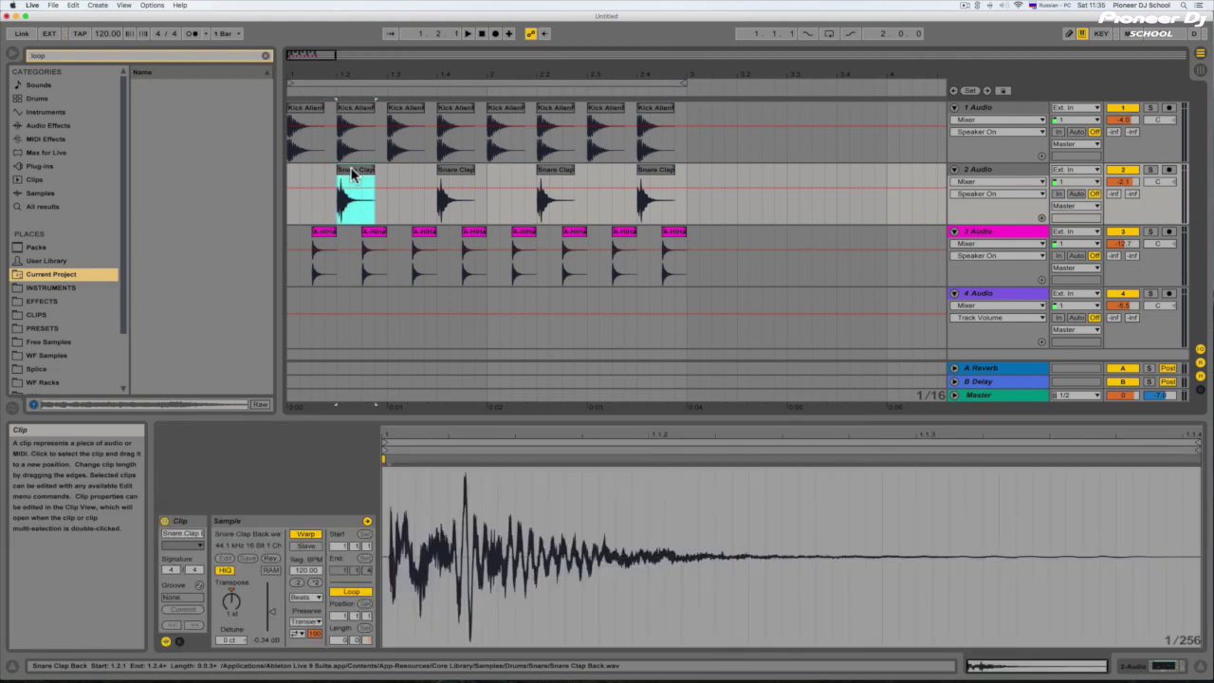
left_click_drag(347, 114, 324, 116)
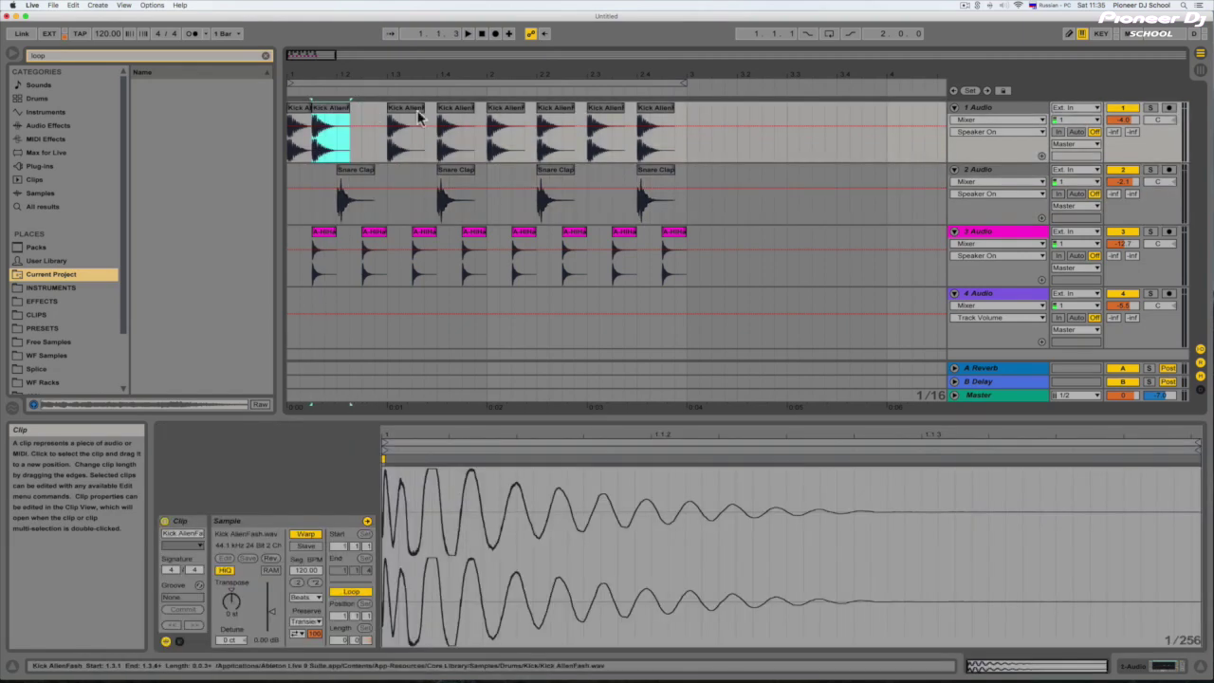
left_click_drag(565, 112, 543, 126)
left_click(597, 111)
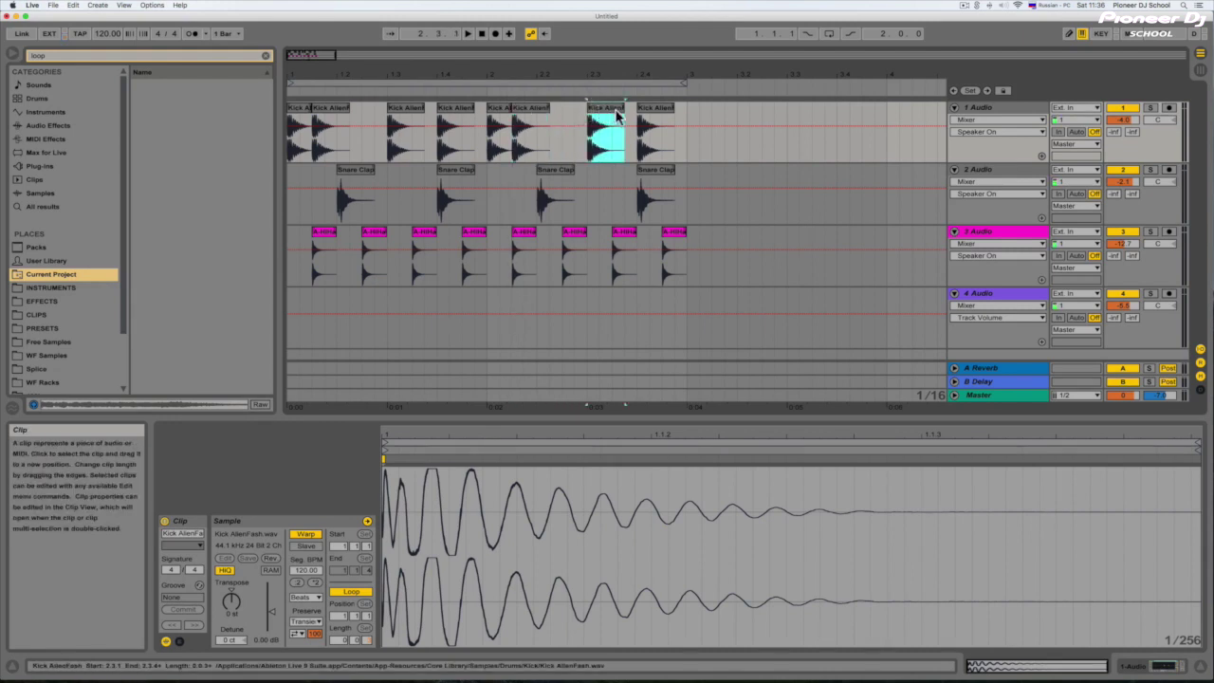
Move the first bar's second snare an eighth note earlier to 1.3.3 and play the beat from the start.
left_click_drag(437, 180, 412, 181)
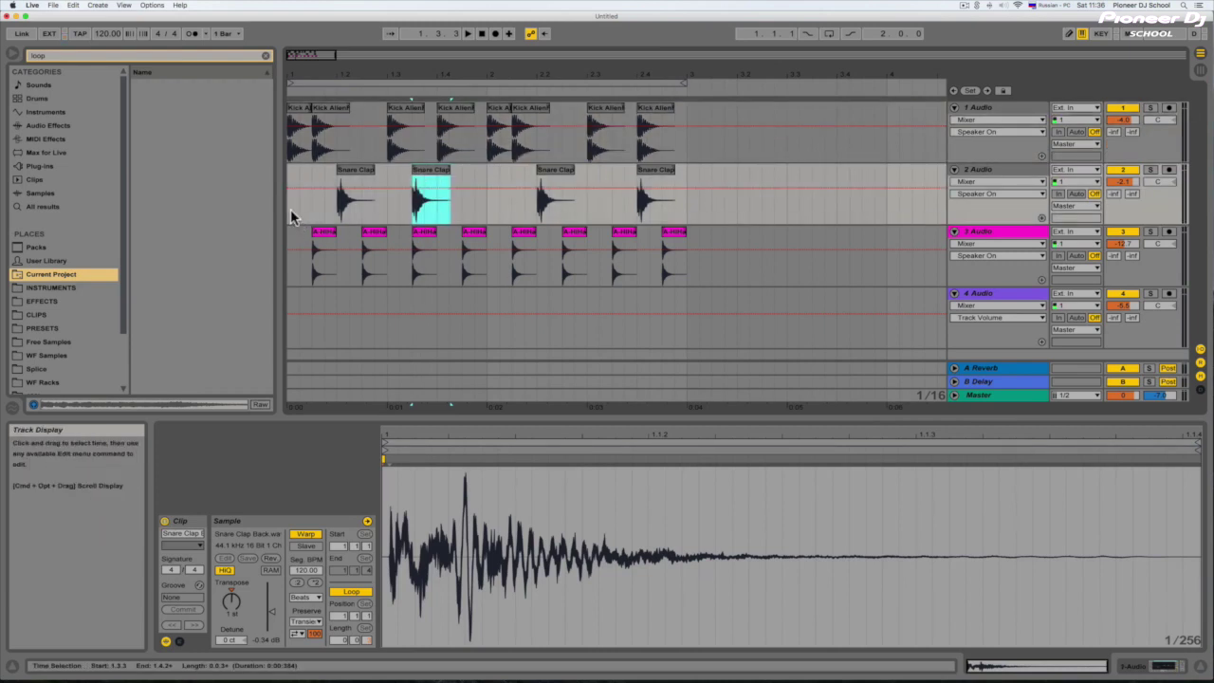
left_click(291, 209)
key("space")
key("space")
key("space")
key("space")
Shift the first bar's fourth kick one sixteenth note later with a shorter length, and play the beat from the start.
left_click_drag(473, 109, 455, 110)
left_click(286, 173)
key("space")
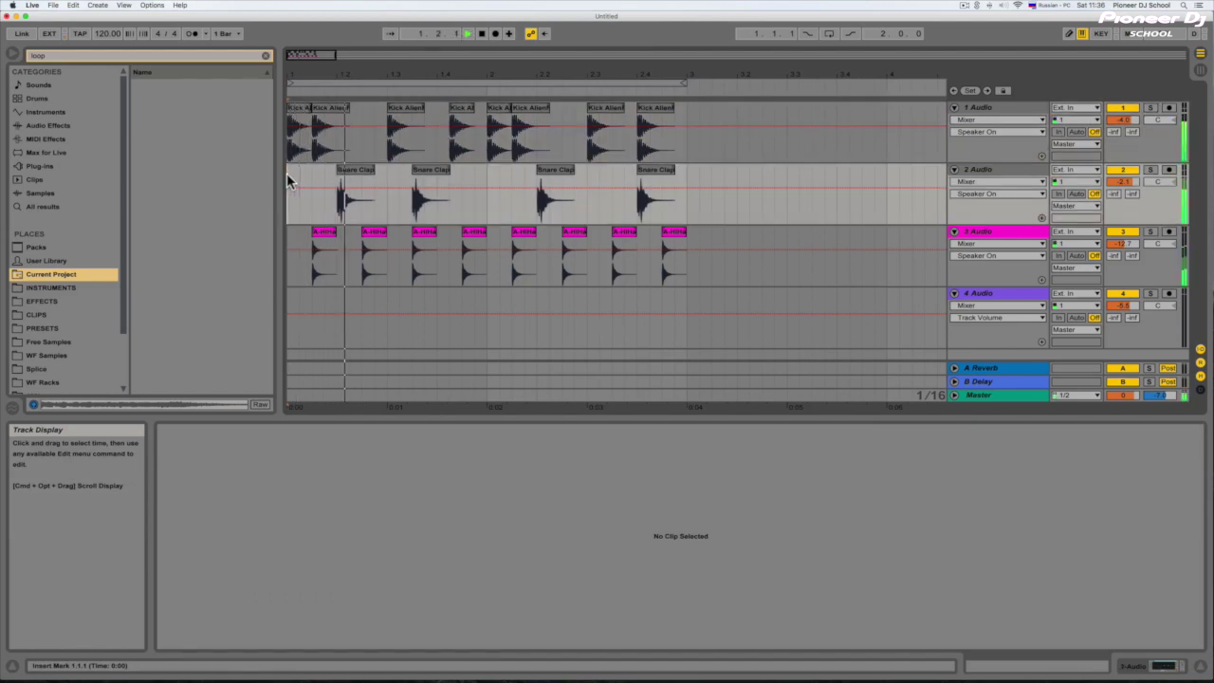
key("space")
key("space")
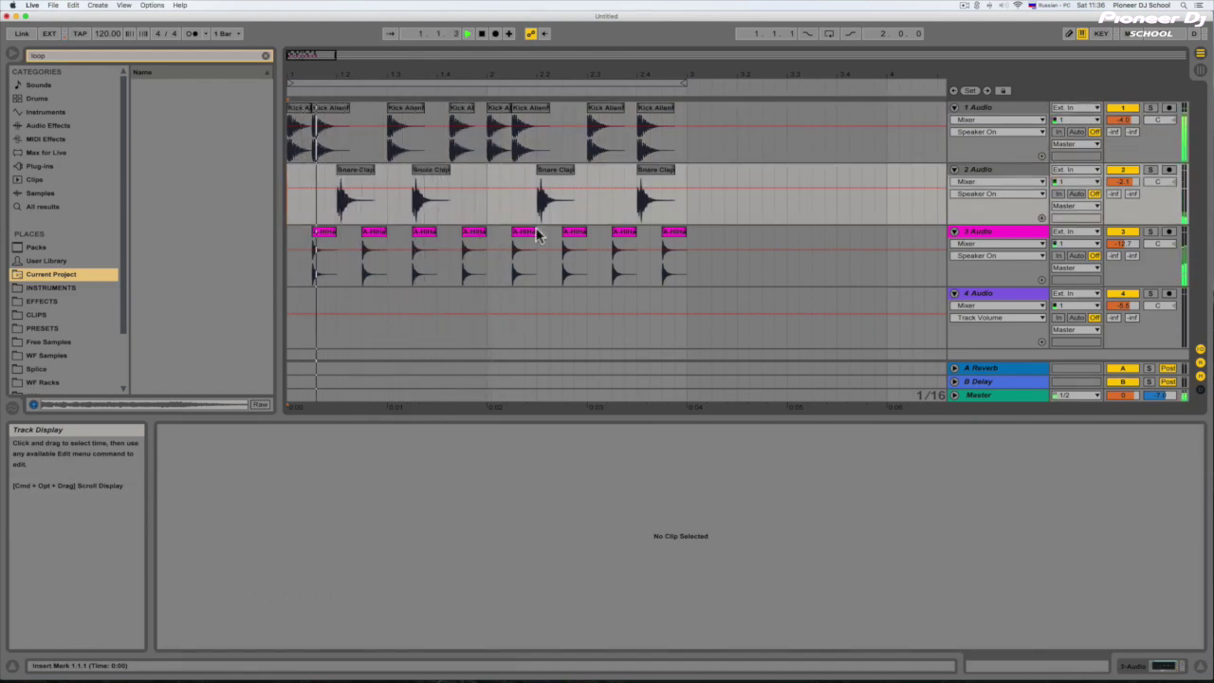
Replace the second bar's clips on the three drum tracks with a duplicate of the first bar and play the pattern.
left_click_drag(690, 239, 486, 131)
key("space")
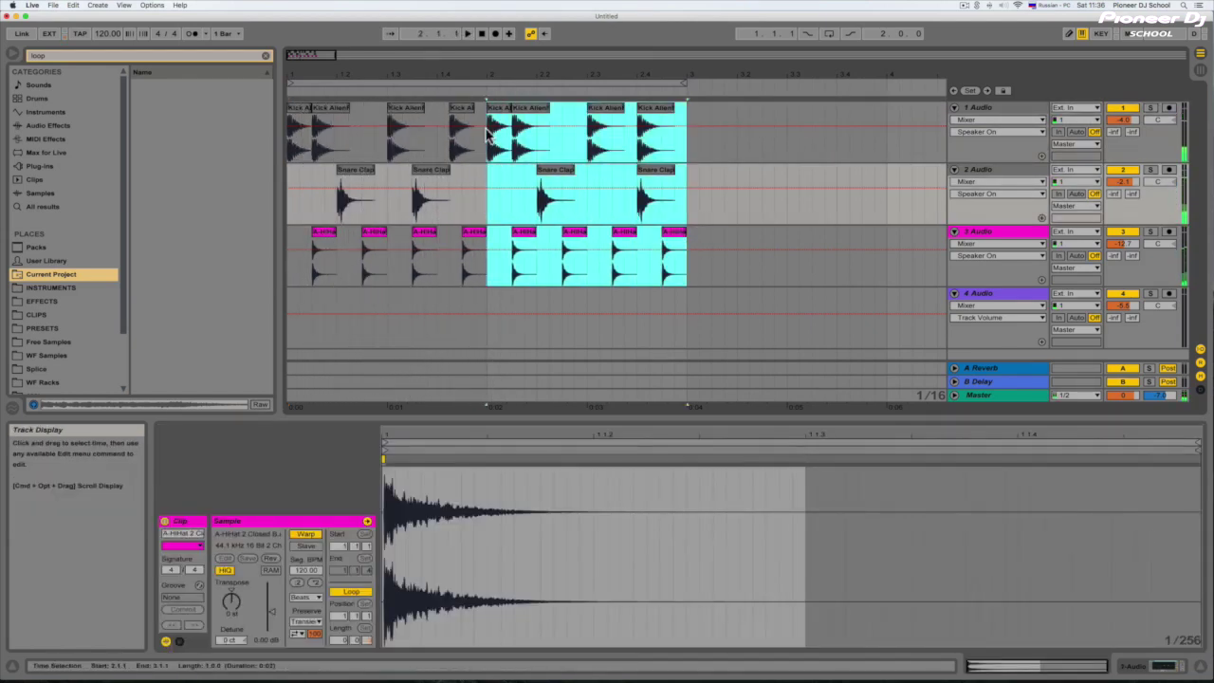
key("Delete")
left_click_drag(488, 241, 284, 148)
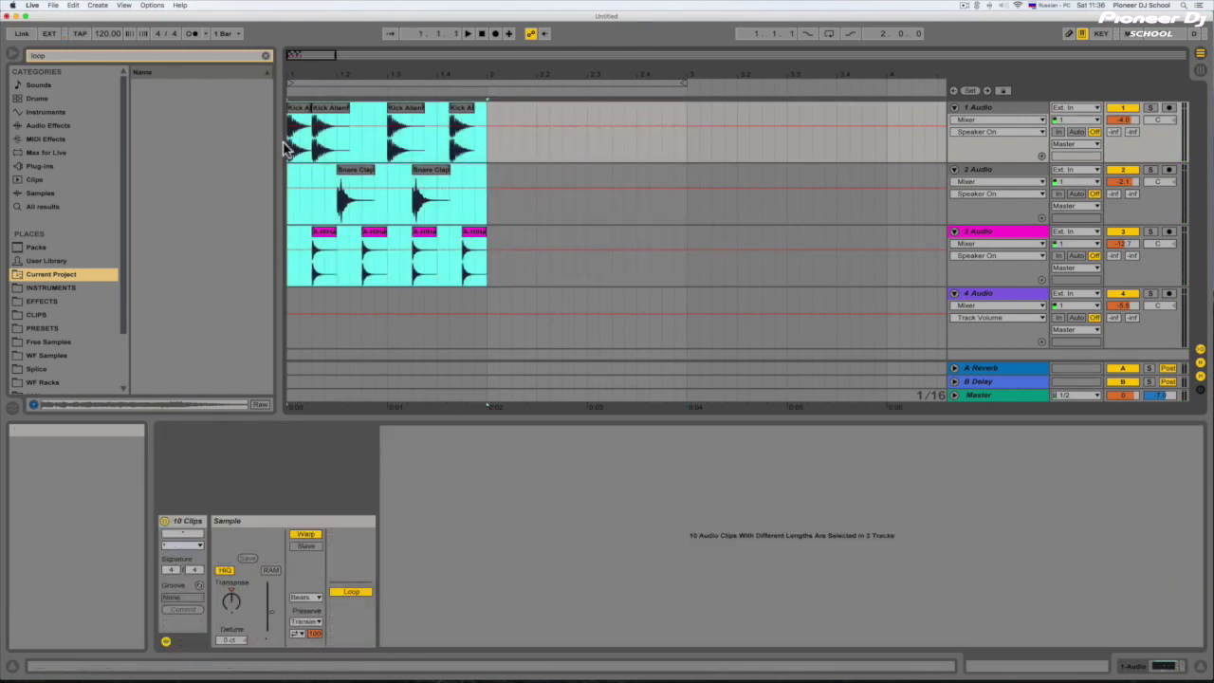
key("super+d")
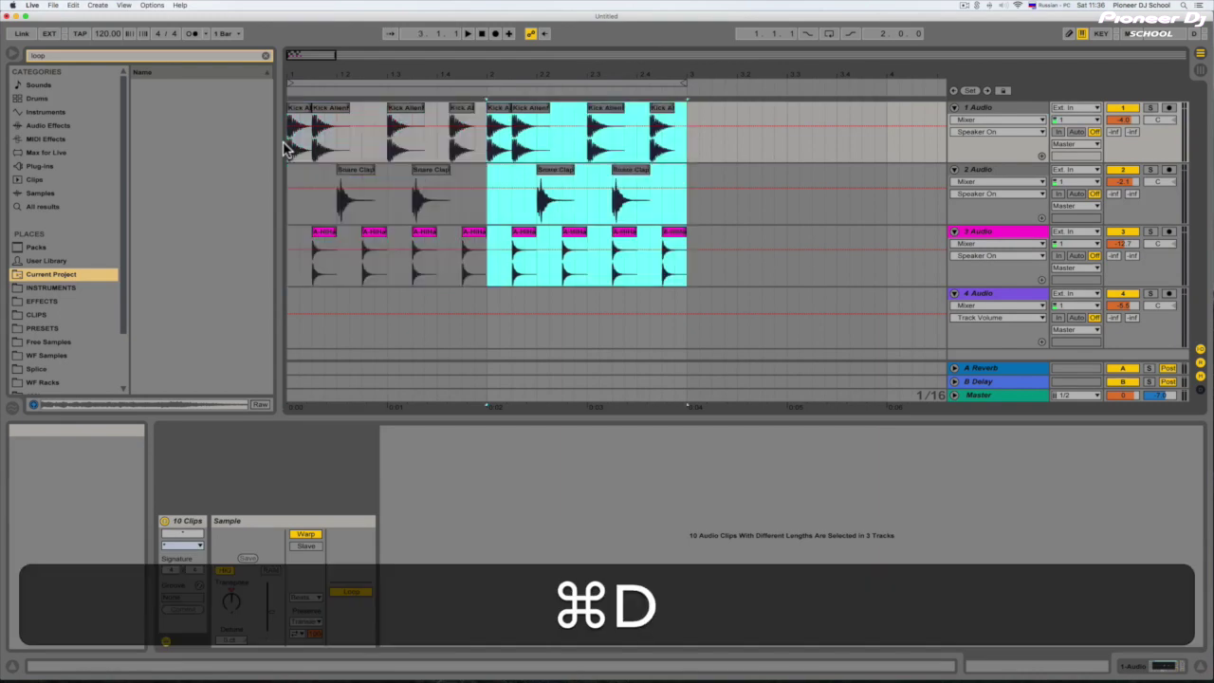
left_click(287, 169)
key("super+space")
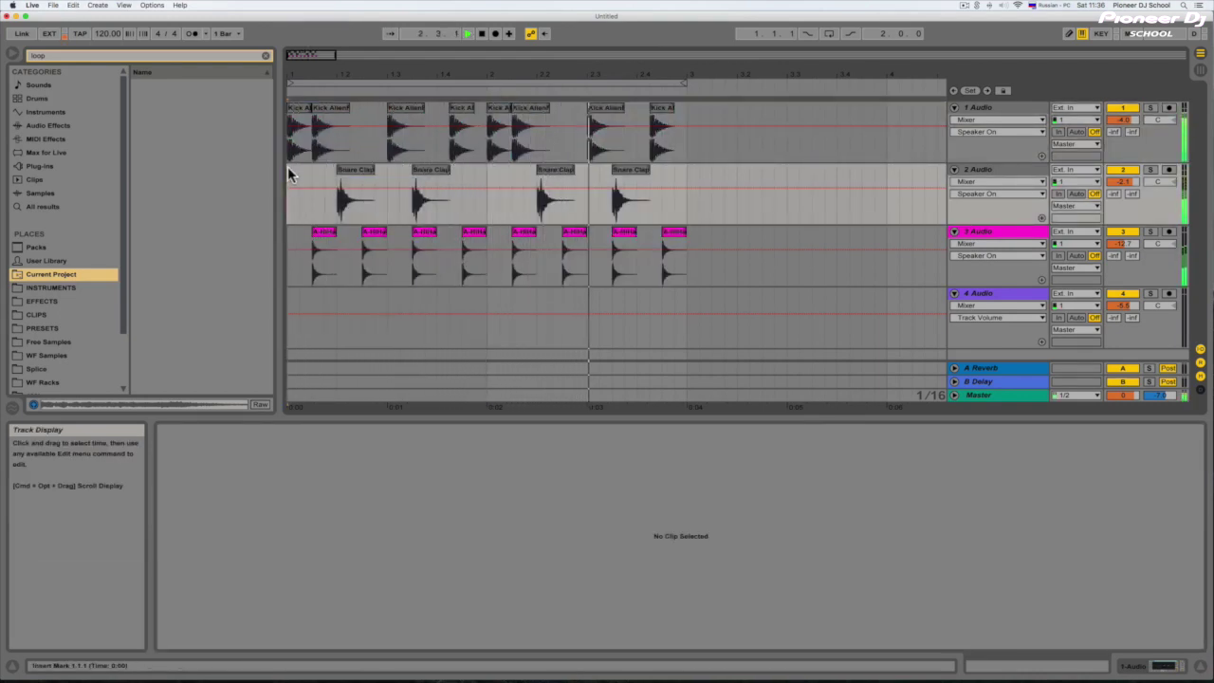
key("space")
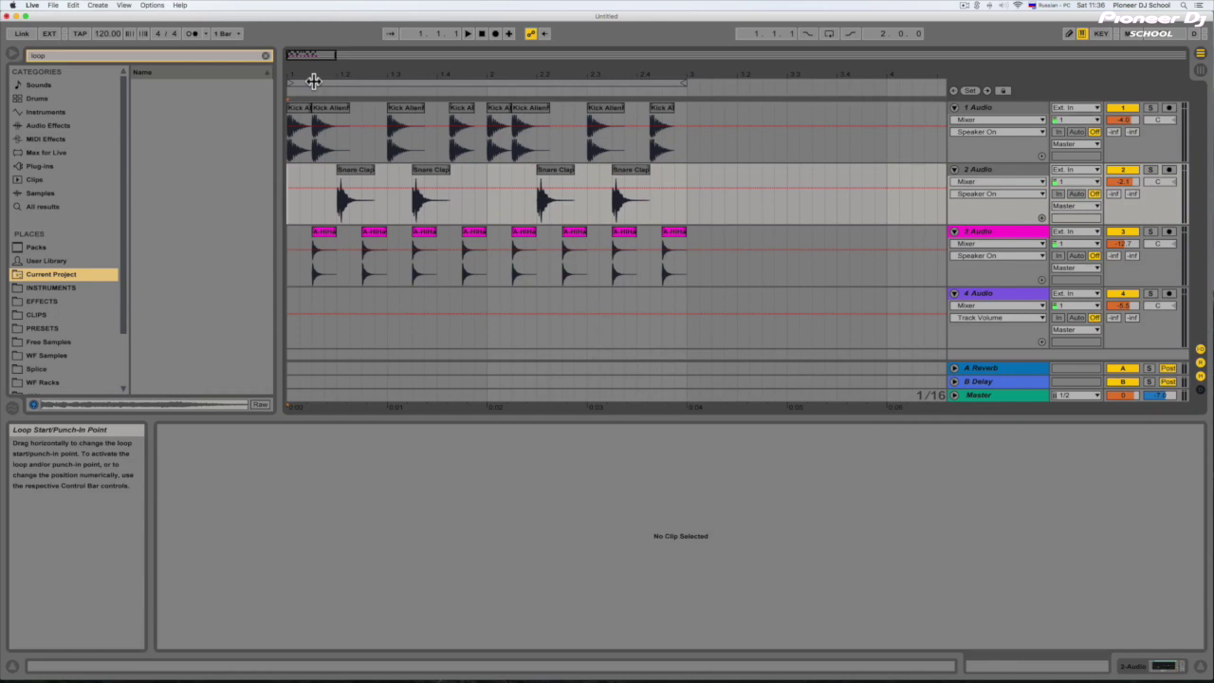
Enable punch-in and punch-out for the two-bar loop region and place the insert marker at the start of track 4 Audio.
left_click(312, 80)
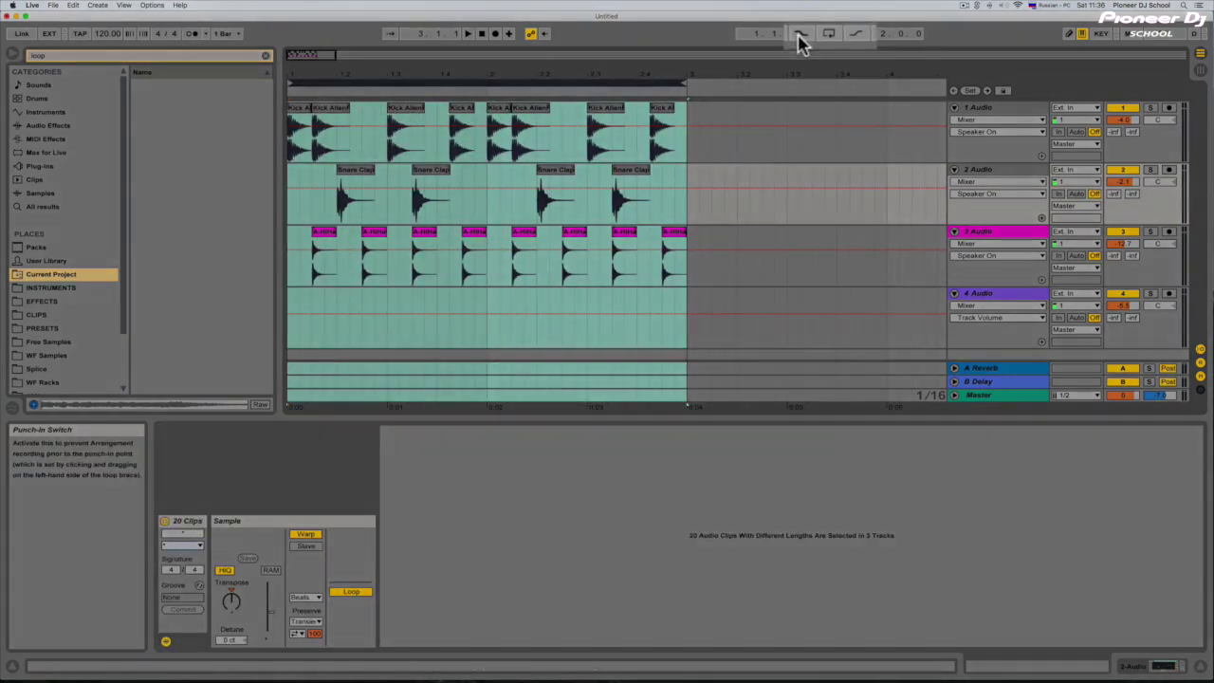
left_click(806, 35)
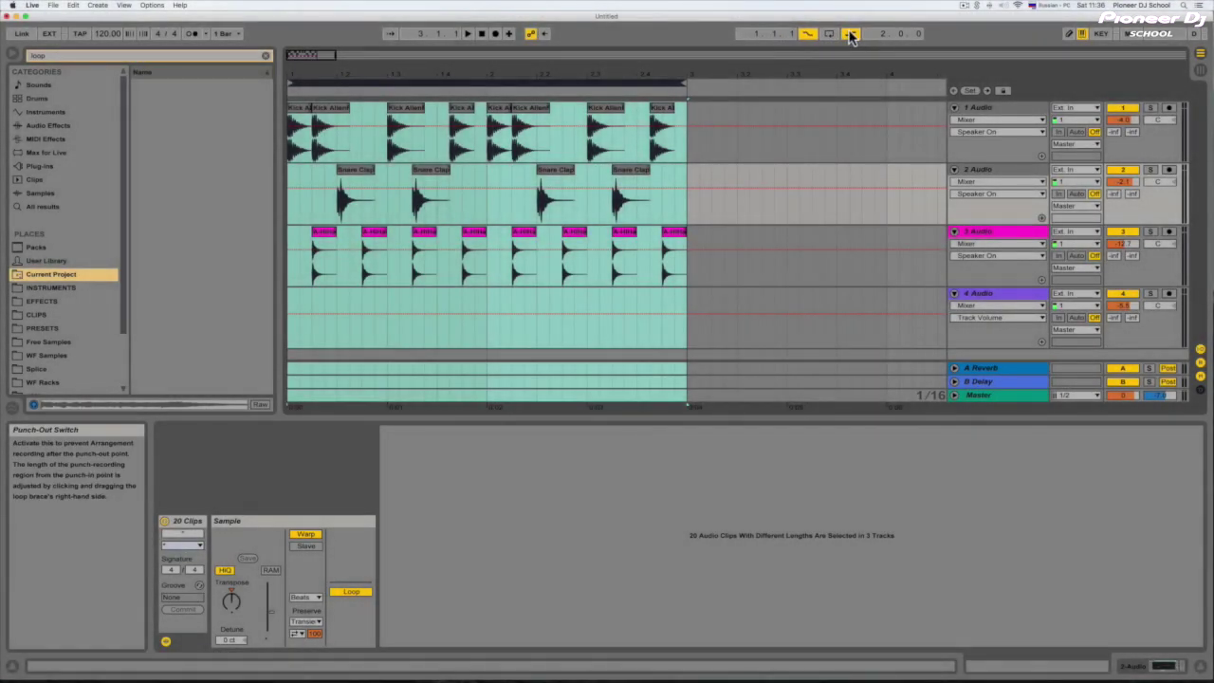
left_click(288, 300)
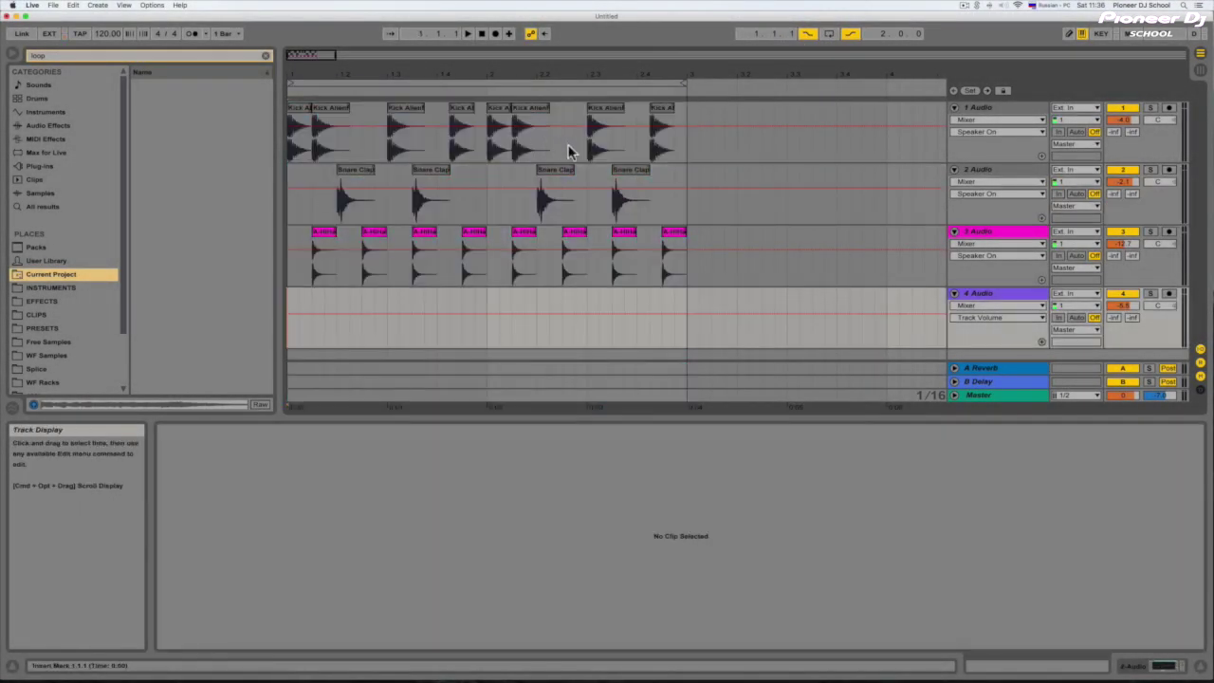
left_click(350, 79)
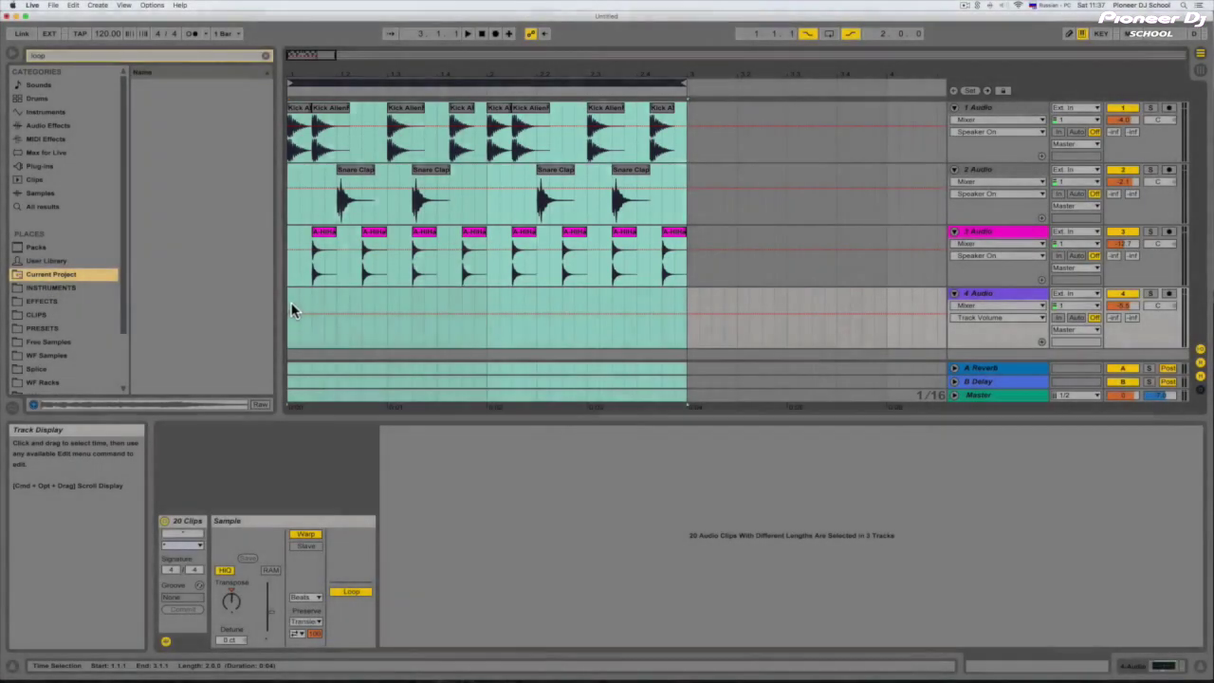
left_click(290, 303)
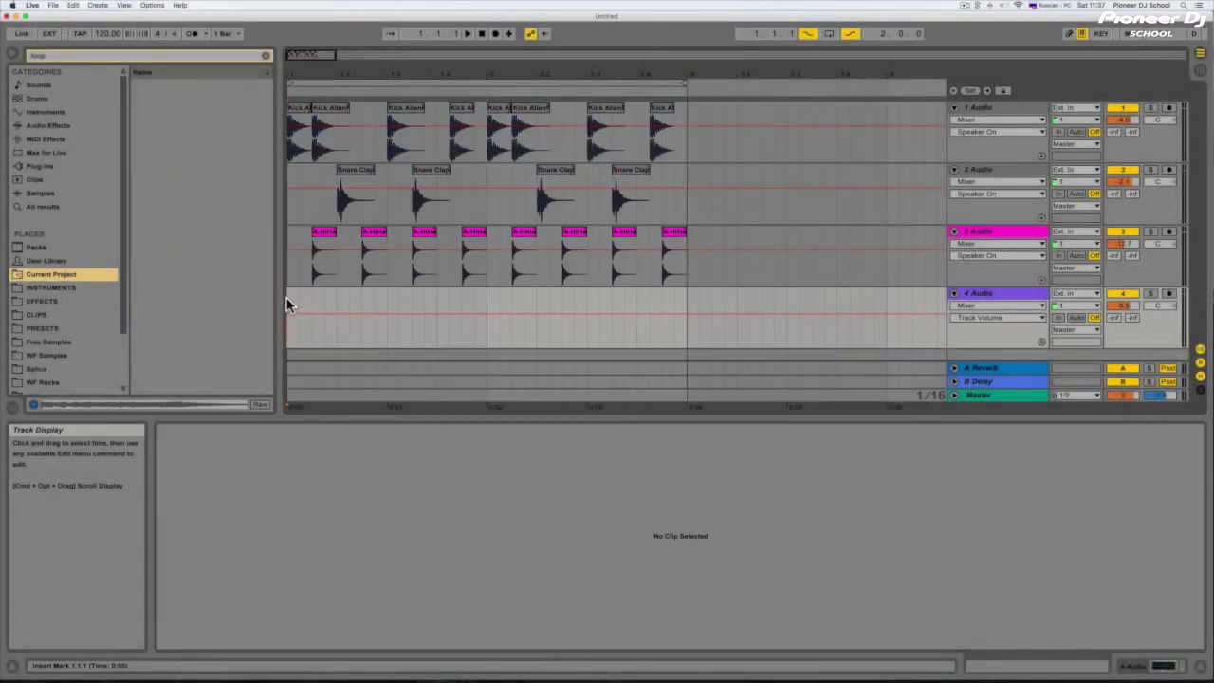
left_click(291, 82)
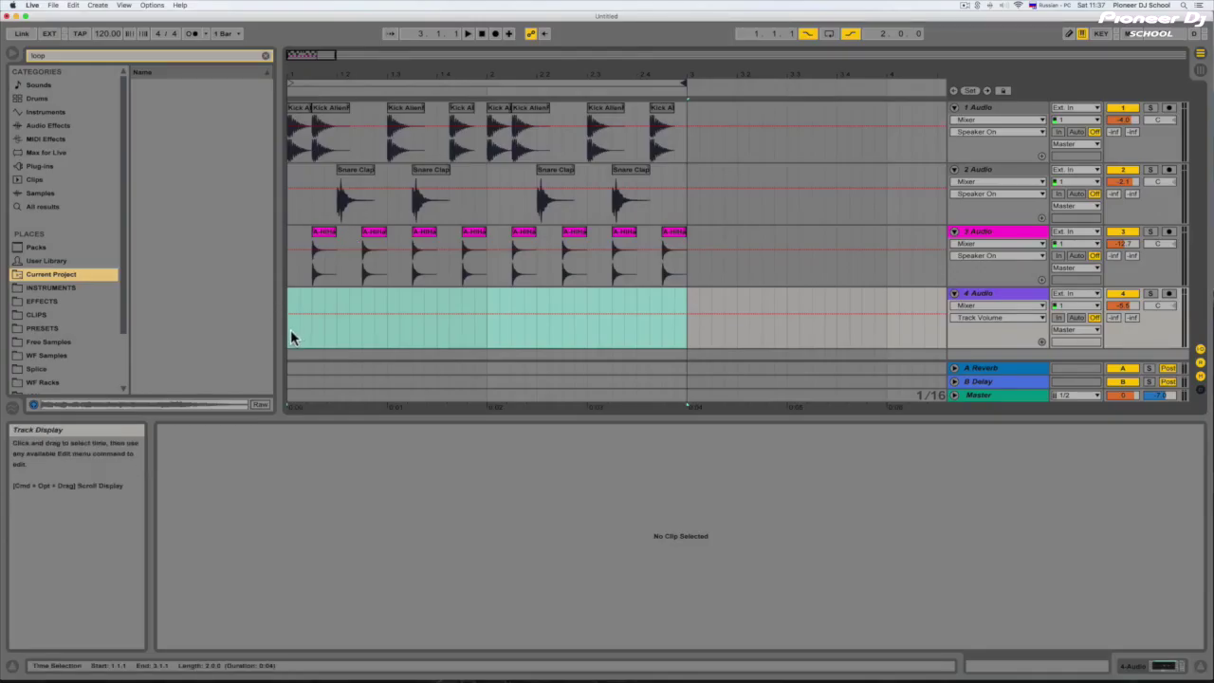
left_click(288, 330)
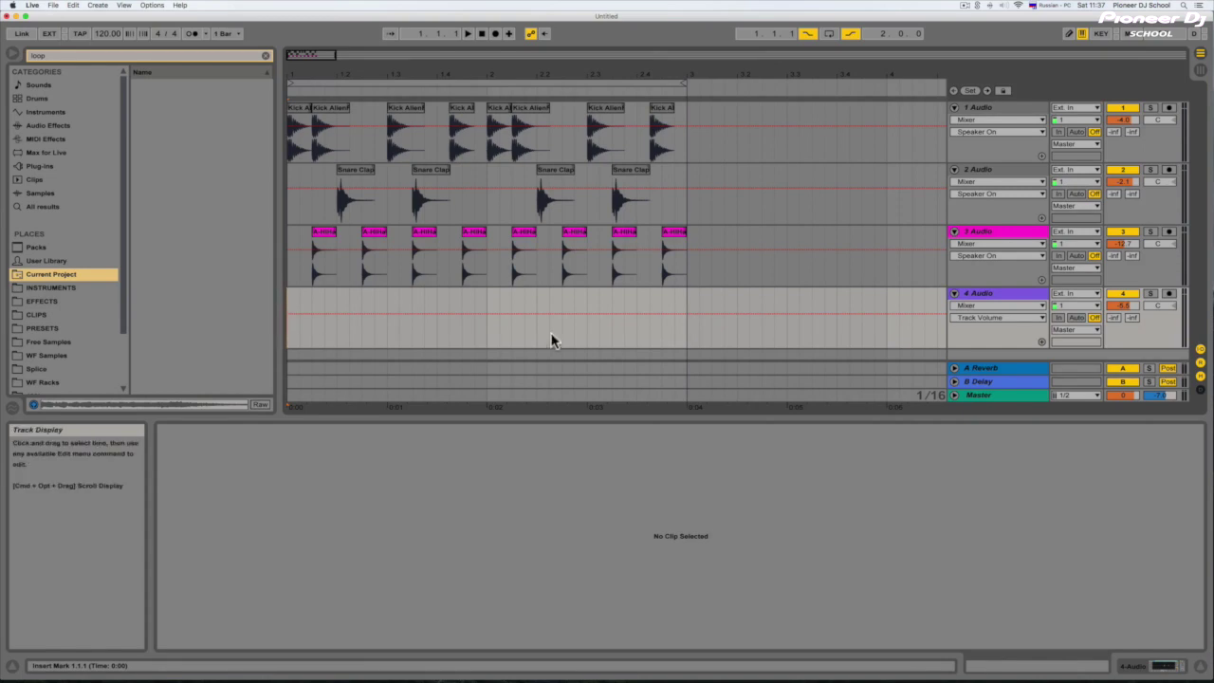
Set the input of track 4 Audio to Resampling and record the two-bar beat onto it.
left_click(1199, 353)
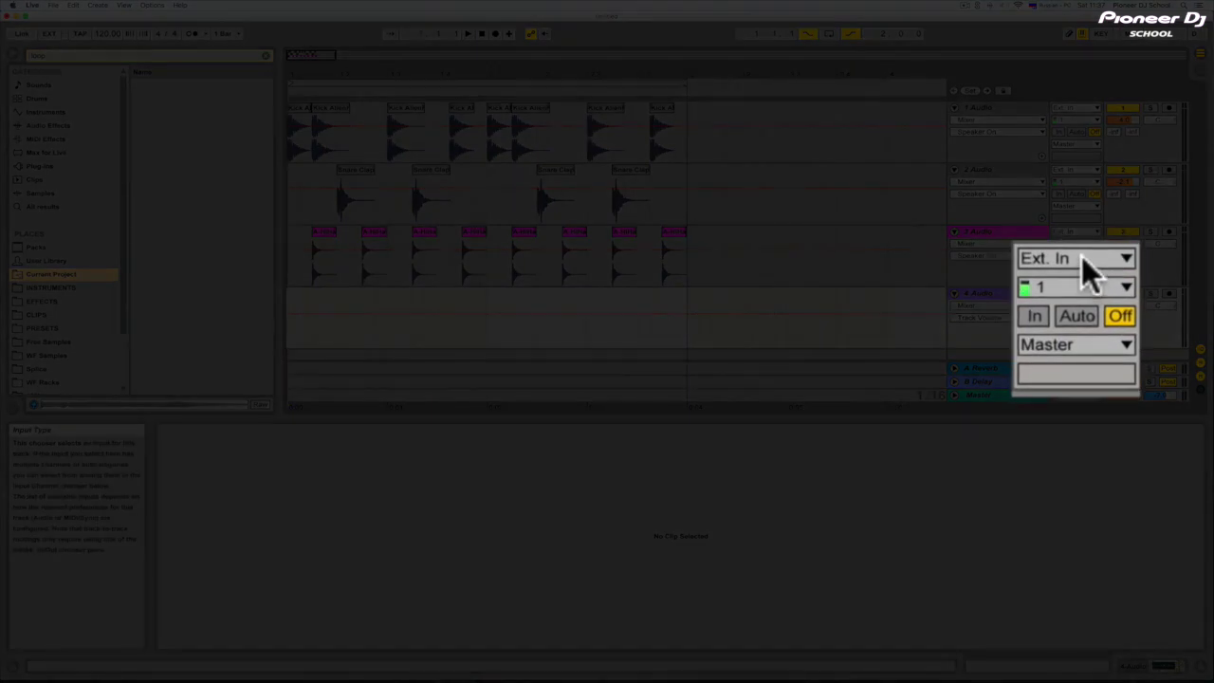
left_click(1082, 261)
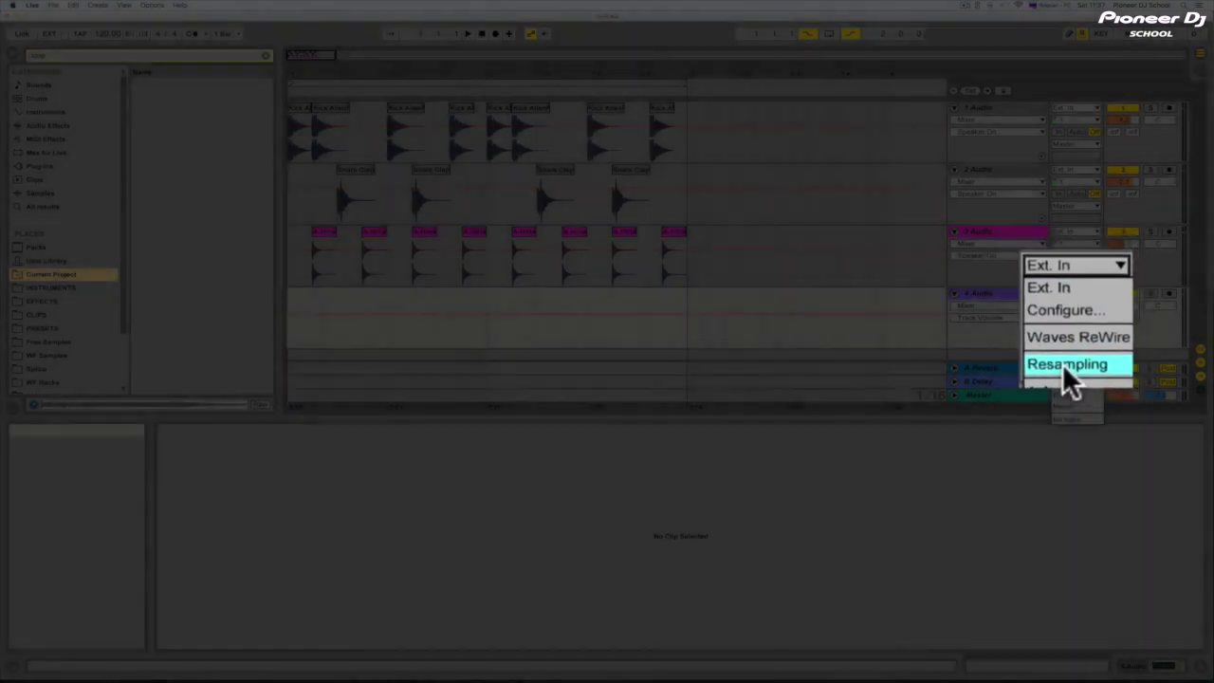
left_click(1063, 370)
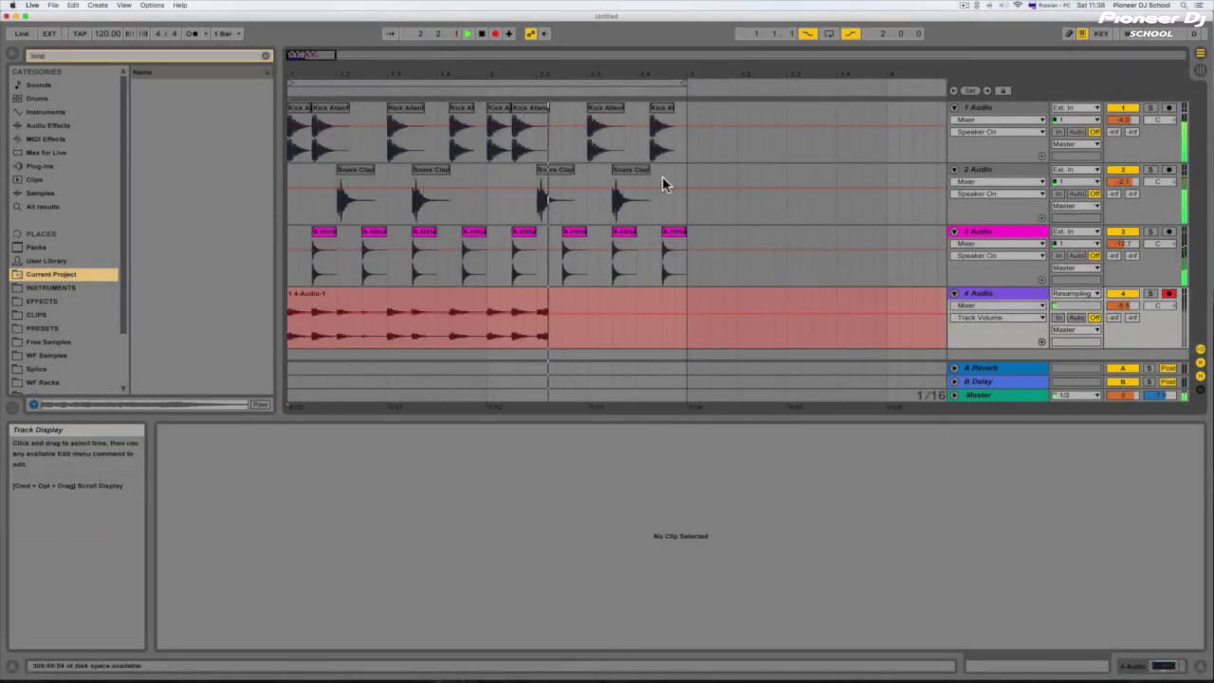
key("space")
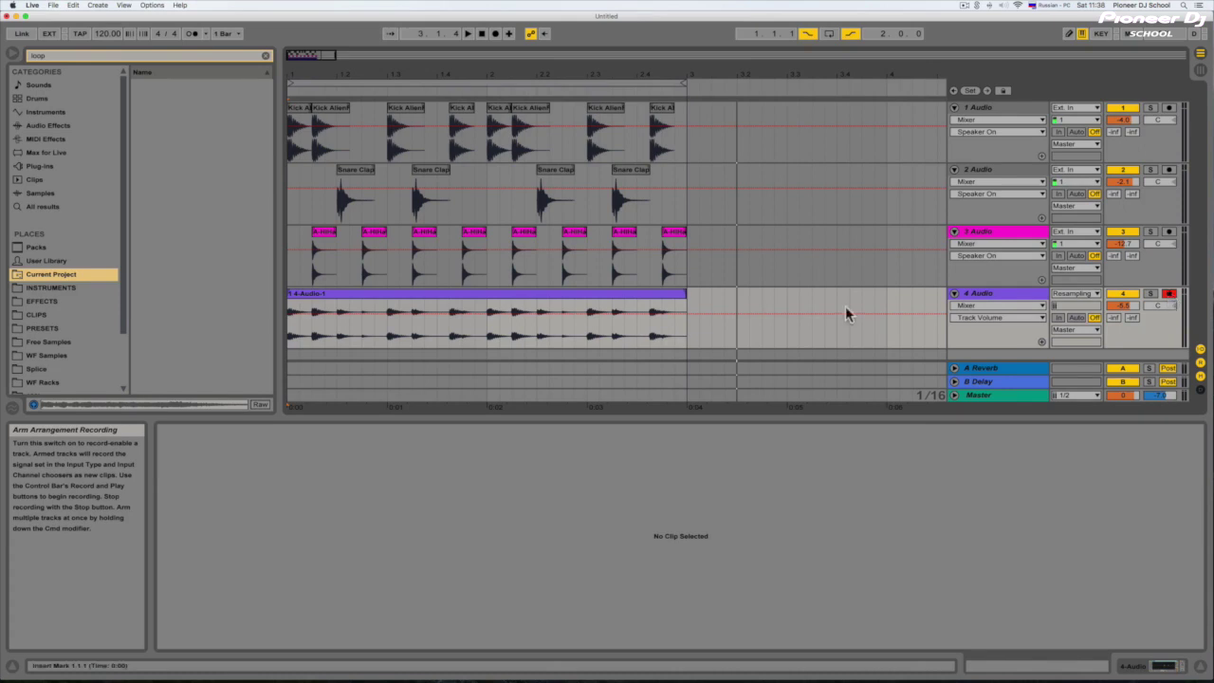
Select the recorded clip on 4 Audio and examine it at different zoom levels in the arrangement and sample views.
left_click(488, 297)
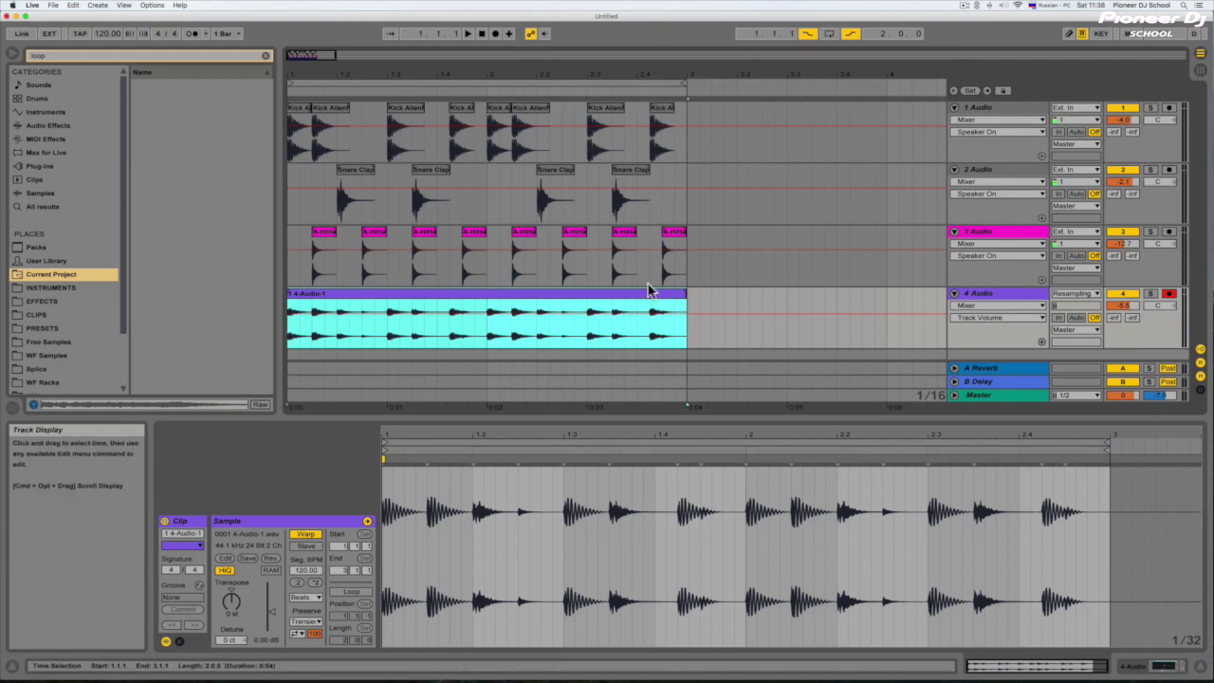
left_click_drag(313, 55, 313, 23)
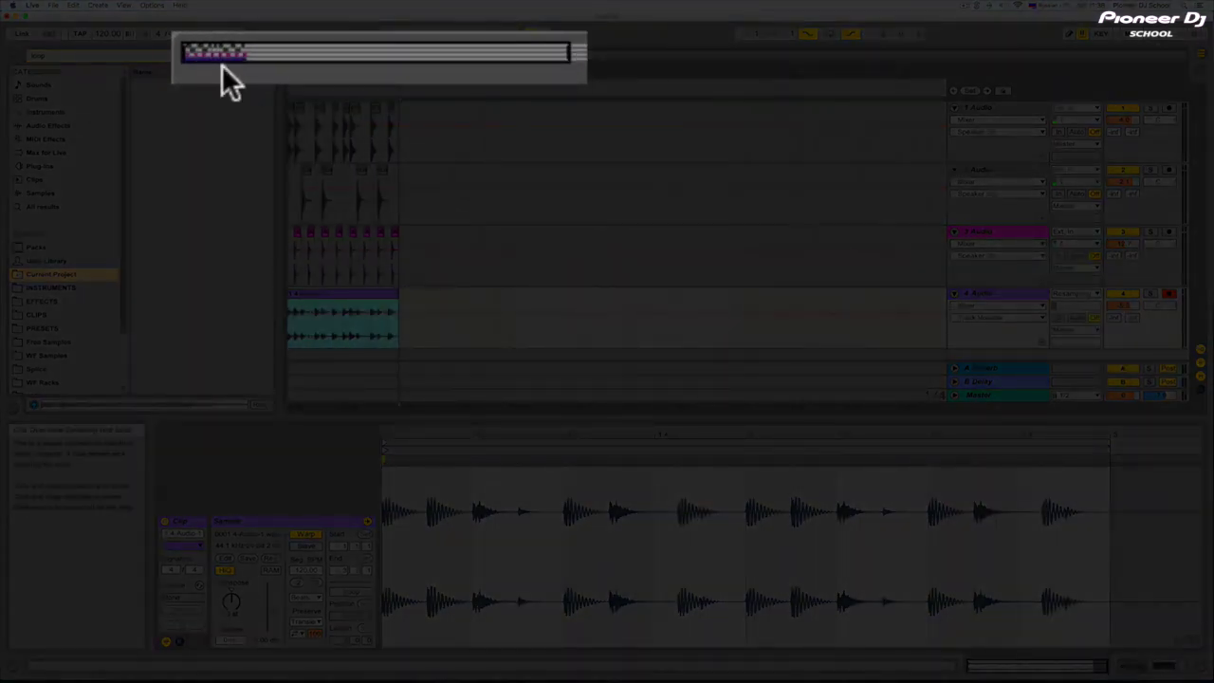
left_click_drag(220, 62, 220, 92)
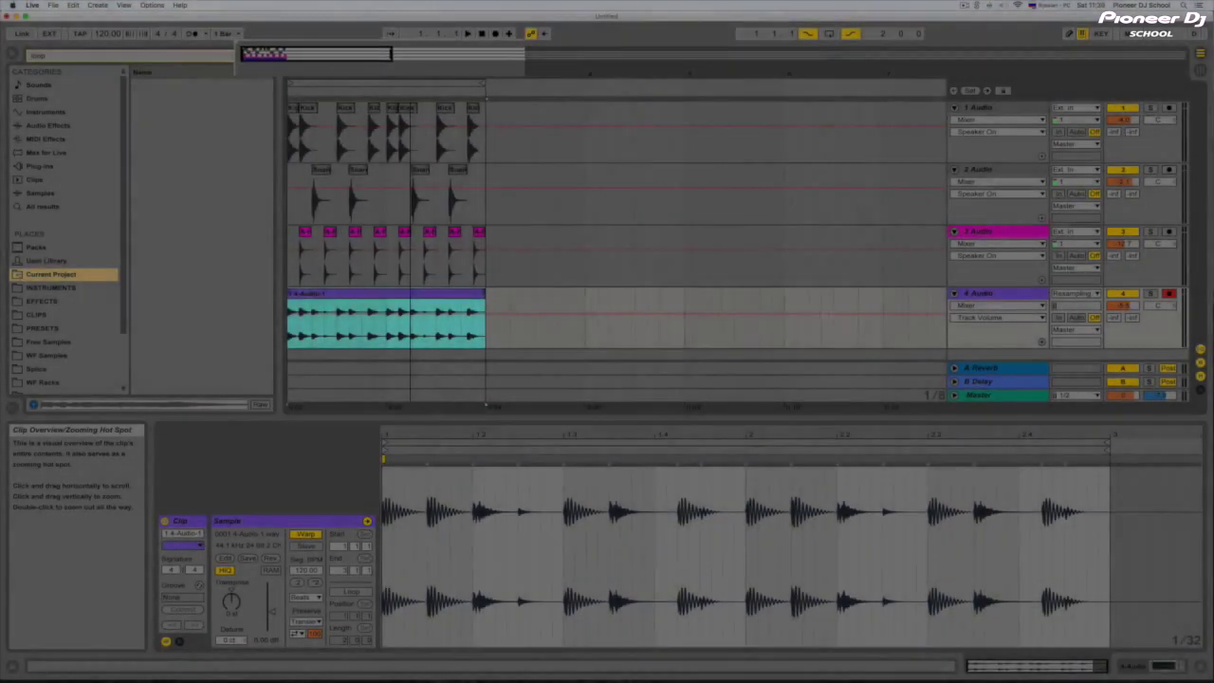
left_click_drag(306, 59, 306, 34)
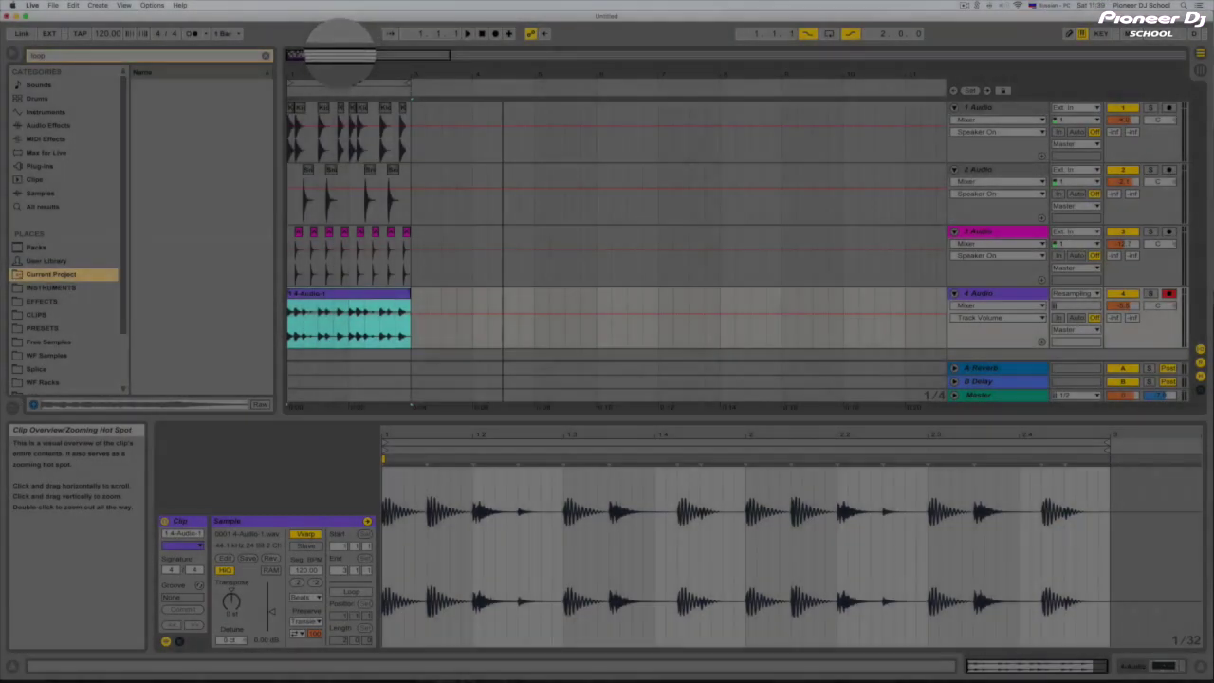
left_click_drag(342, 59, 308, 120)
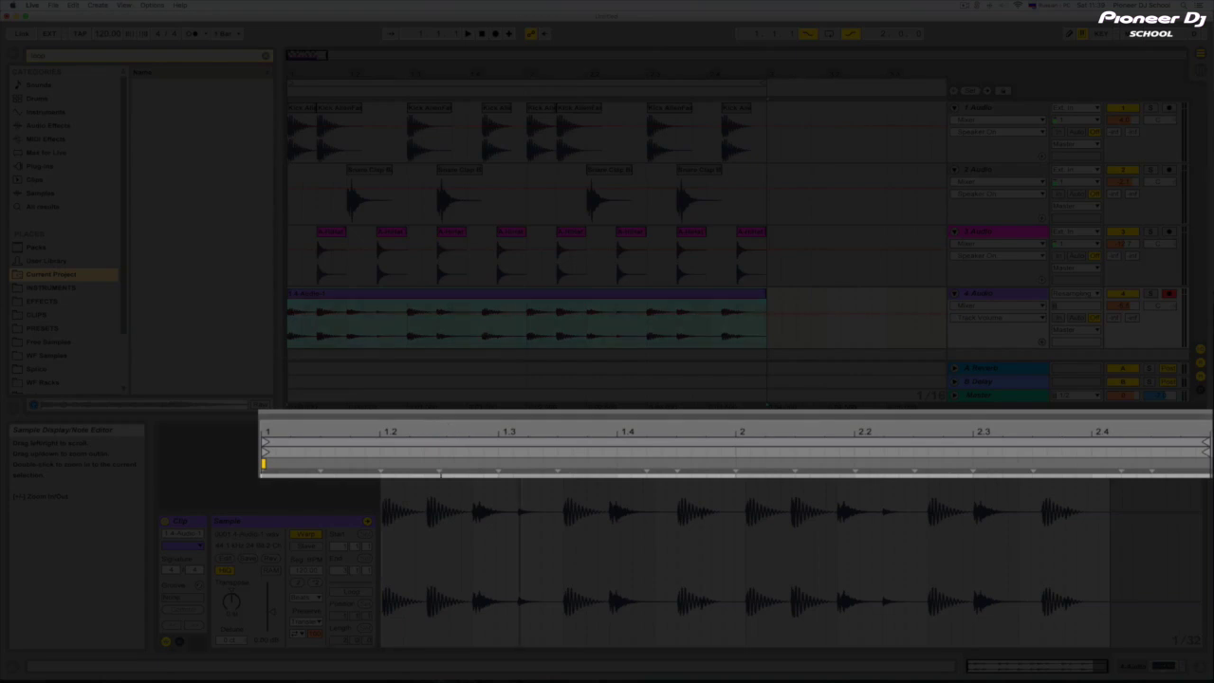
left_click_drag(518, 434, 435, 434)
left_click_drag(555, 436, 594, 437)
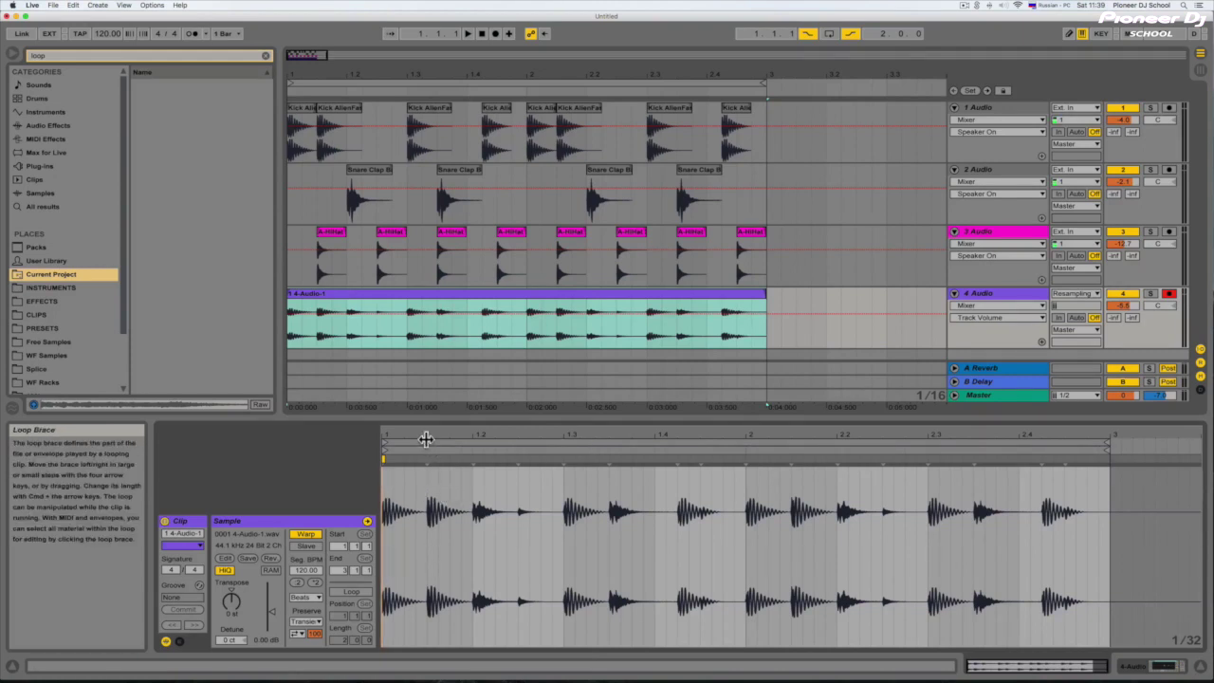
Mute tracks 1 Audio, 2 Audio and 3 Audio and fold them.
left_click(989, 233)
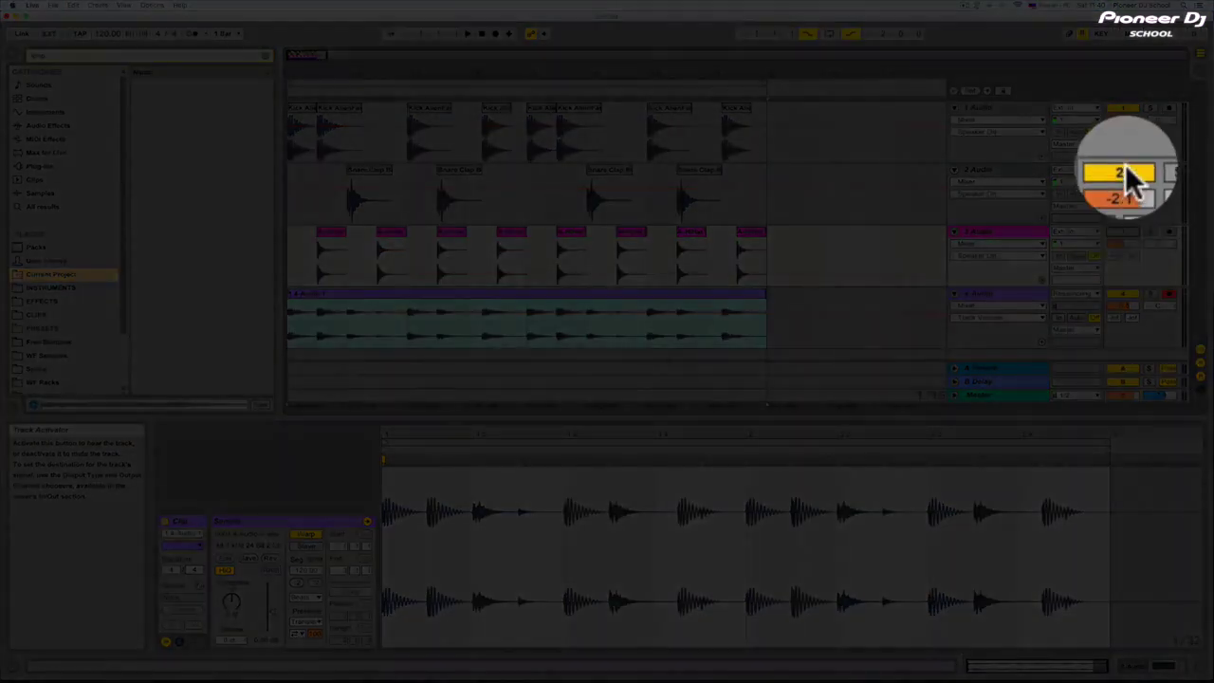
left_click(1123, 171)
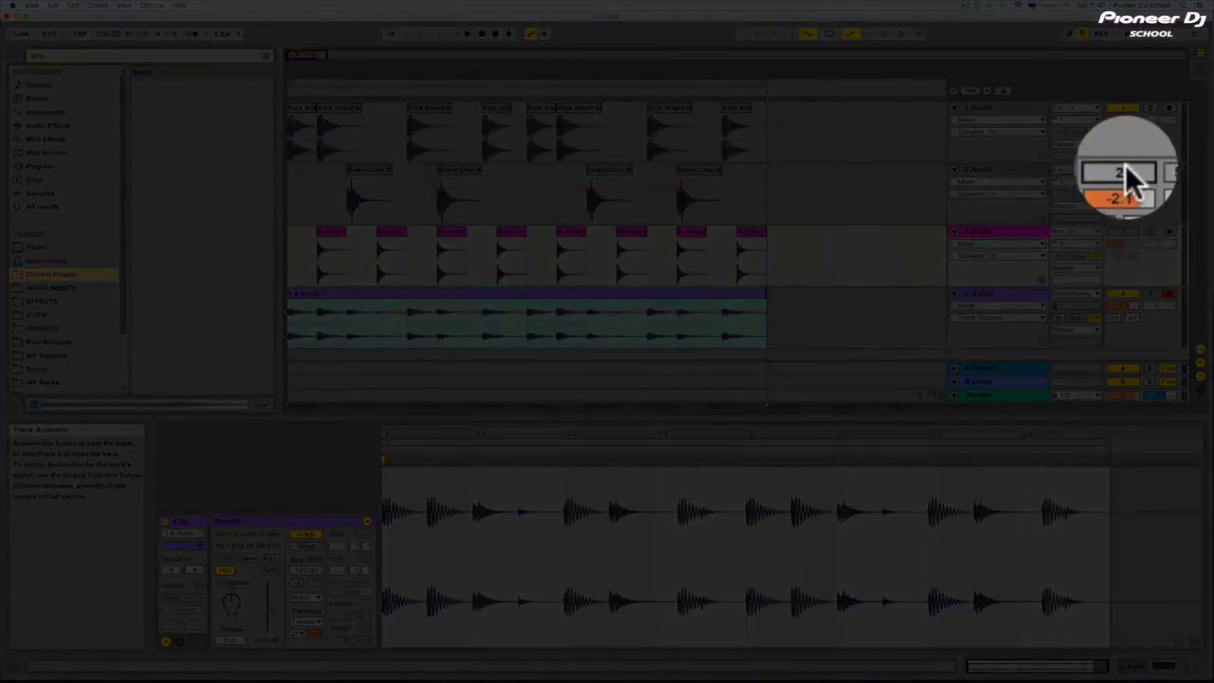
left_click(1123, 106)
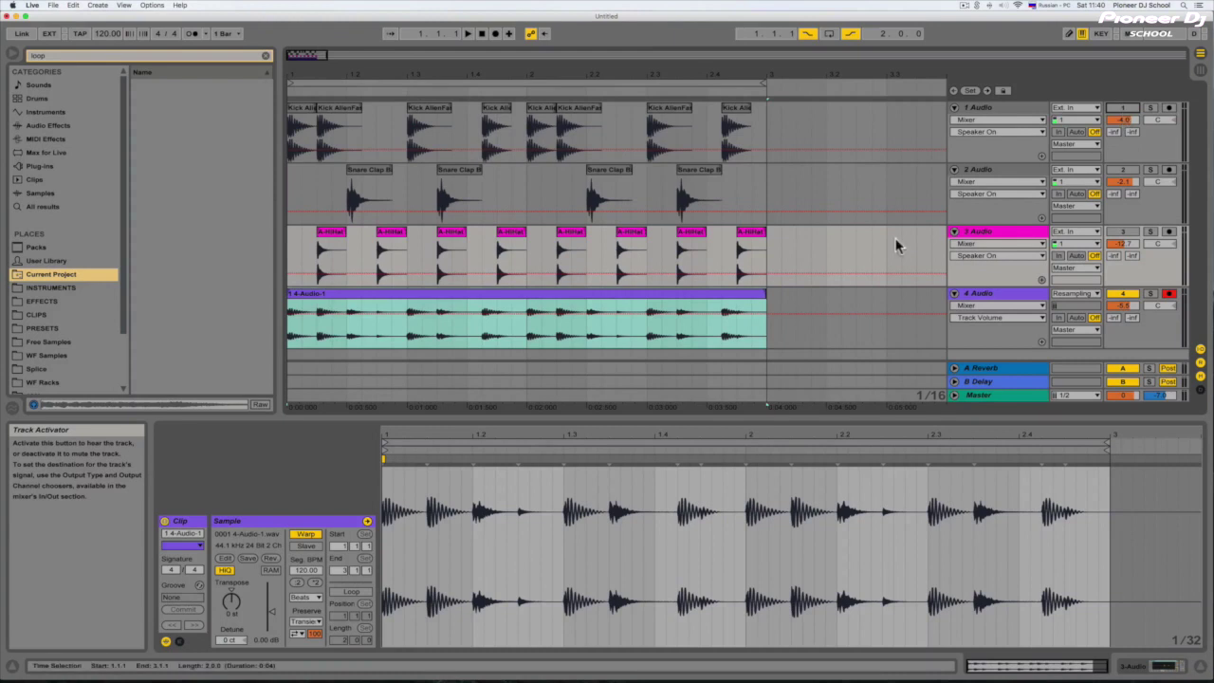
left_click(954, 107)
left_click(954, 121)
left_click(954, 133)
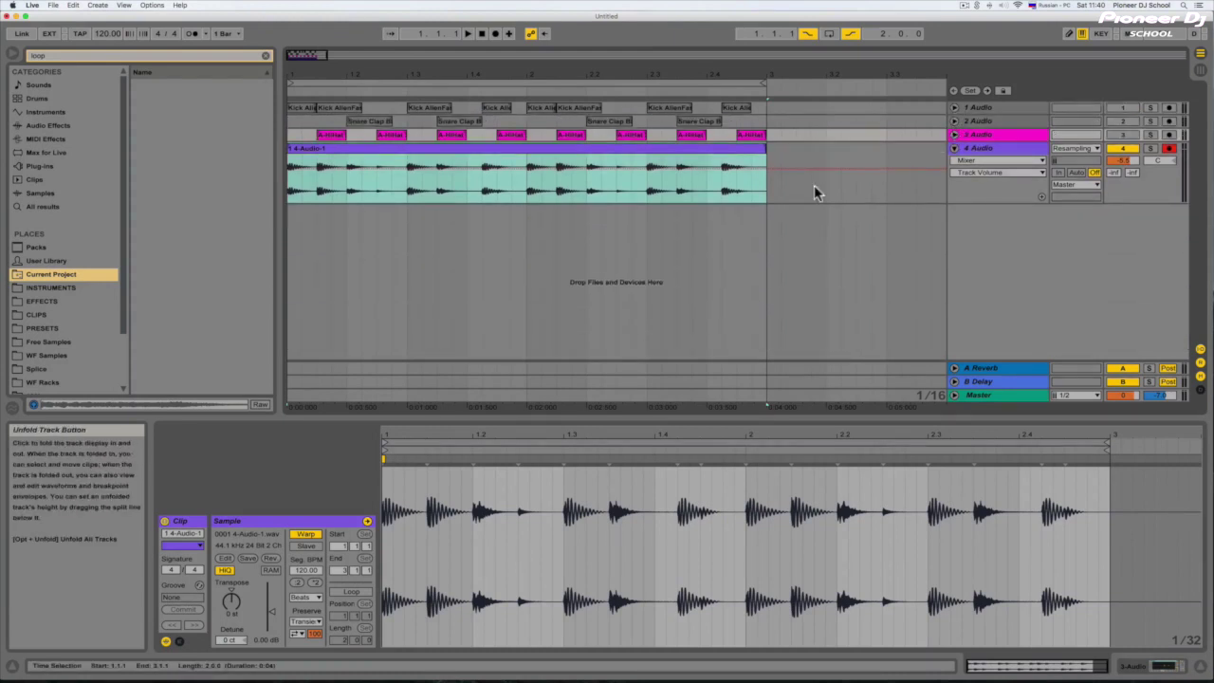
Play the recorded clip on 4 Audio from its start and switch off punch-in and punch-out.
left_click(290, 201)
key("space")
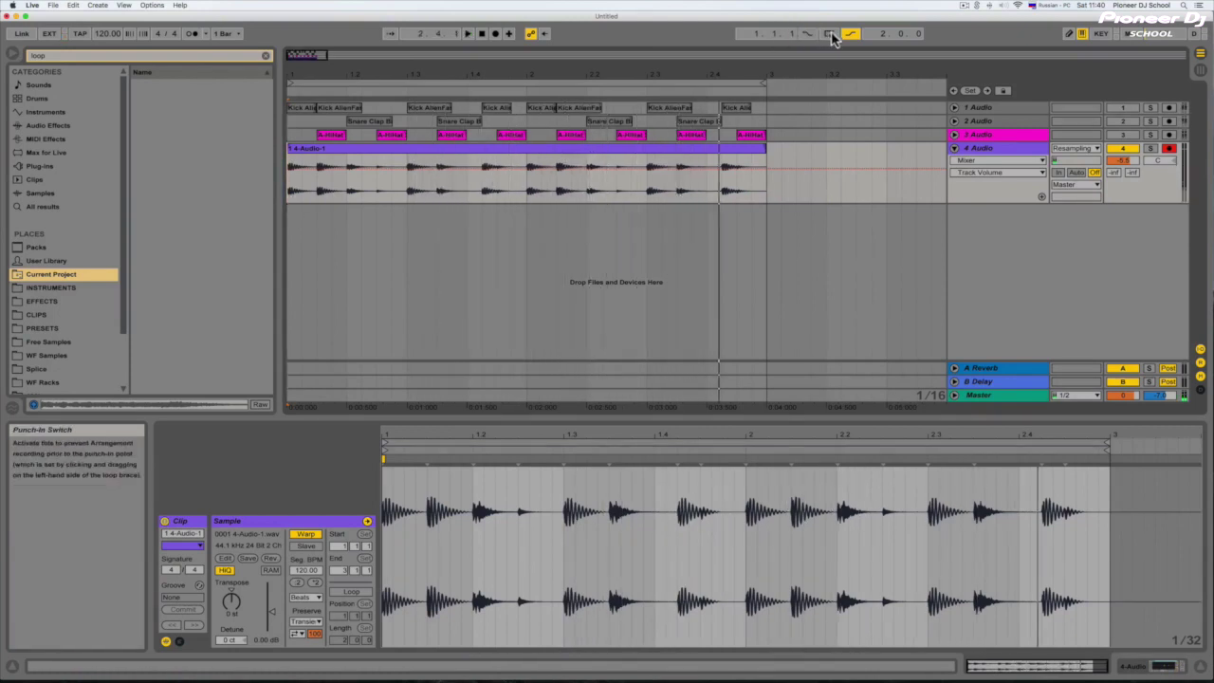
Turn on Loop for the recorded clip on 4 Audio and extend the clip to the start of bar 13.
left_click_drag(313, 54, 317, 56)
left_click(335, 149)
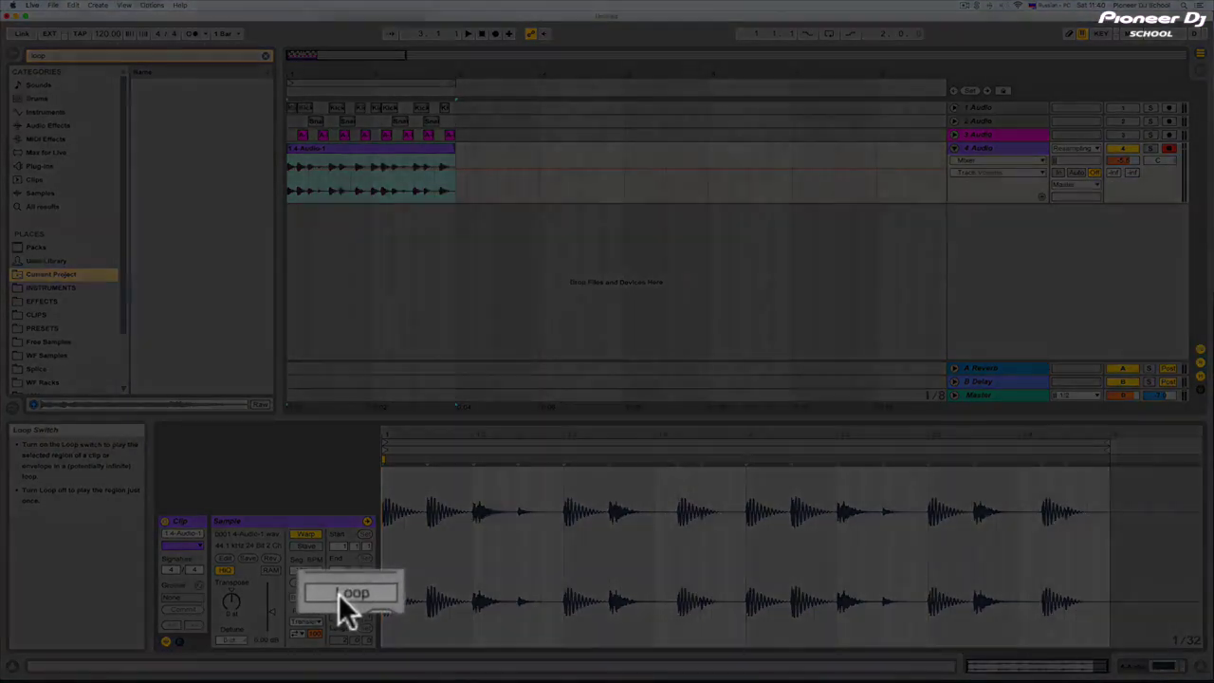
left_click(347, 592)
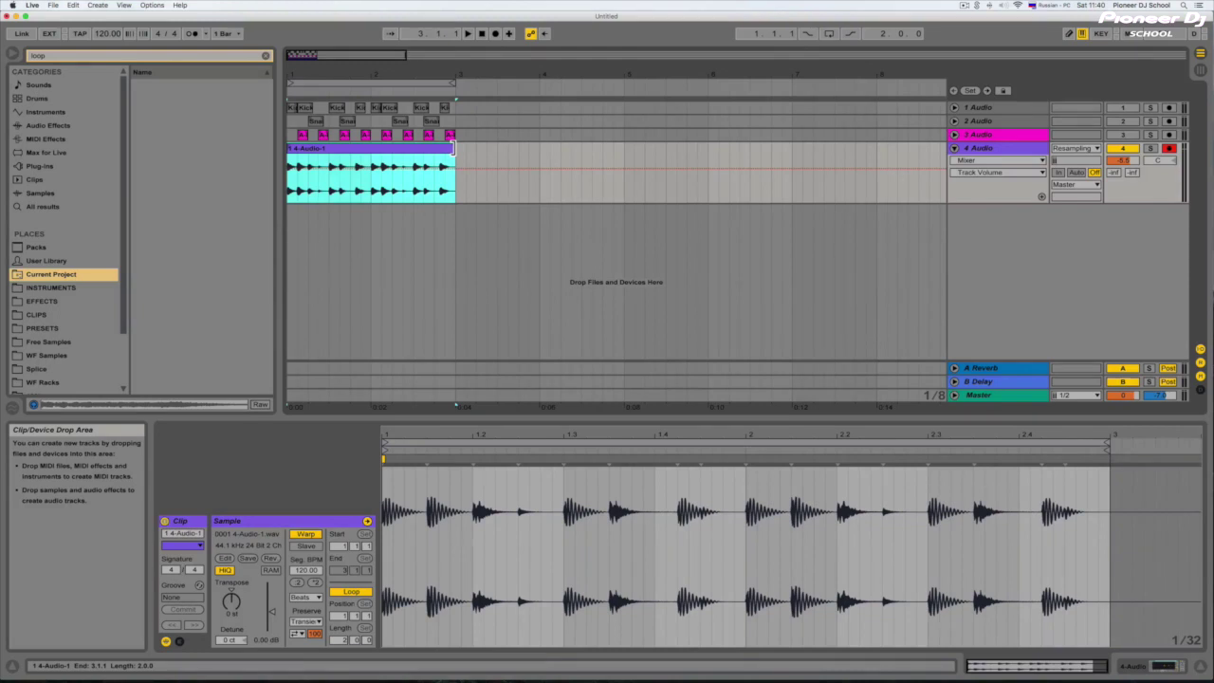
left_click_drag(455, 148, 878, 147)
left_click_drag(328, 69, 328, 49)
left_click_drag(580, 148, 791, 148)
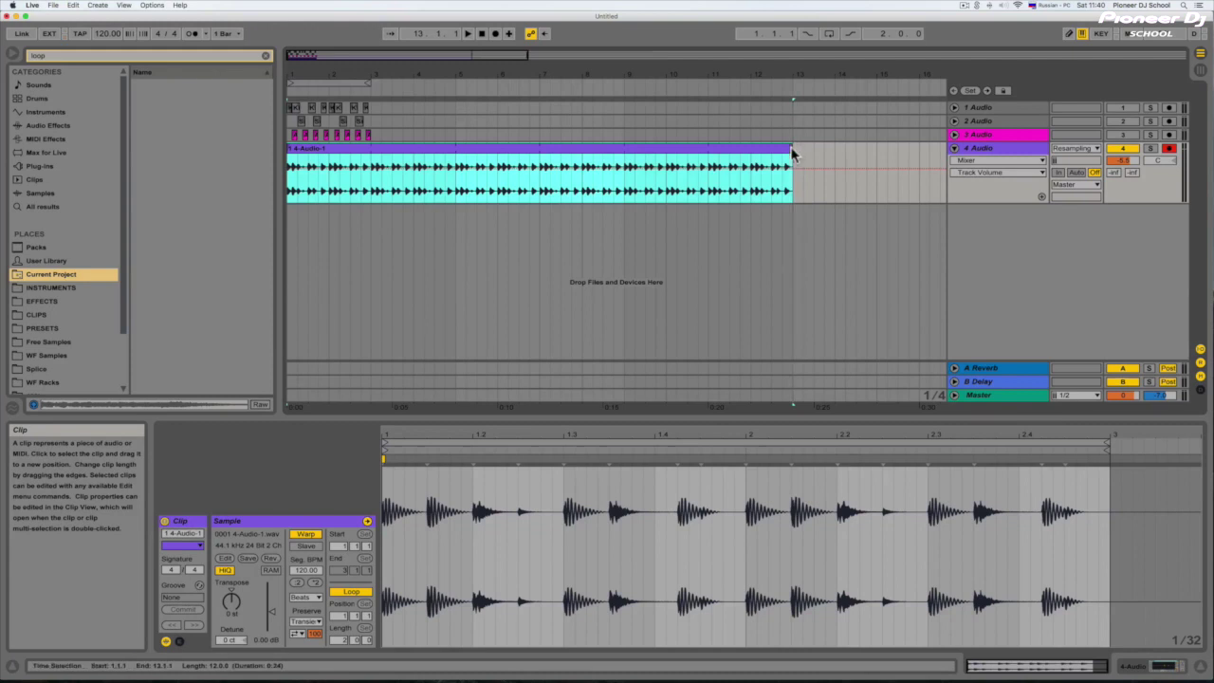
left_click_drag(300, 57, 300, 38)
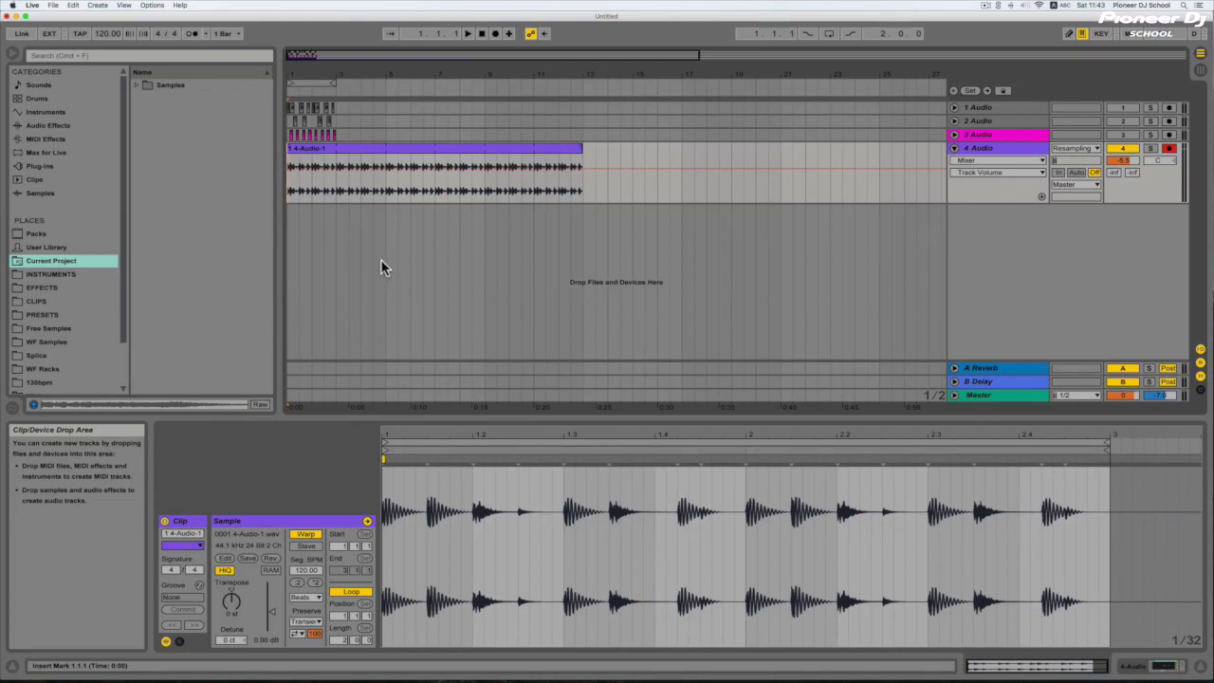
Switch to Safari, load musicradar.com and go to its Free samples page.
mouse_move(518, 680)
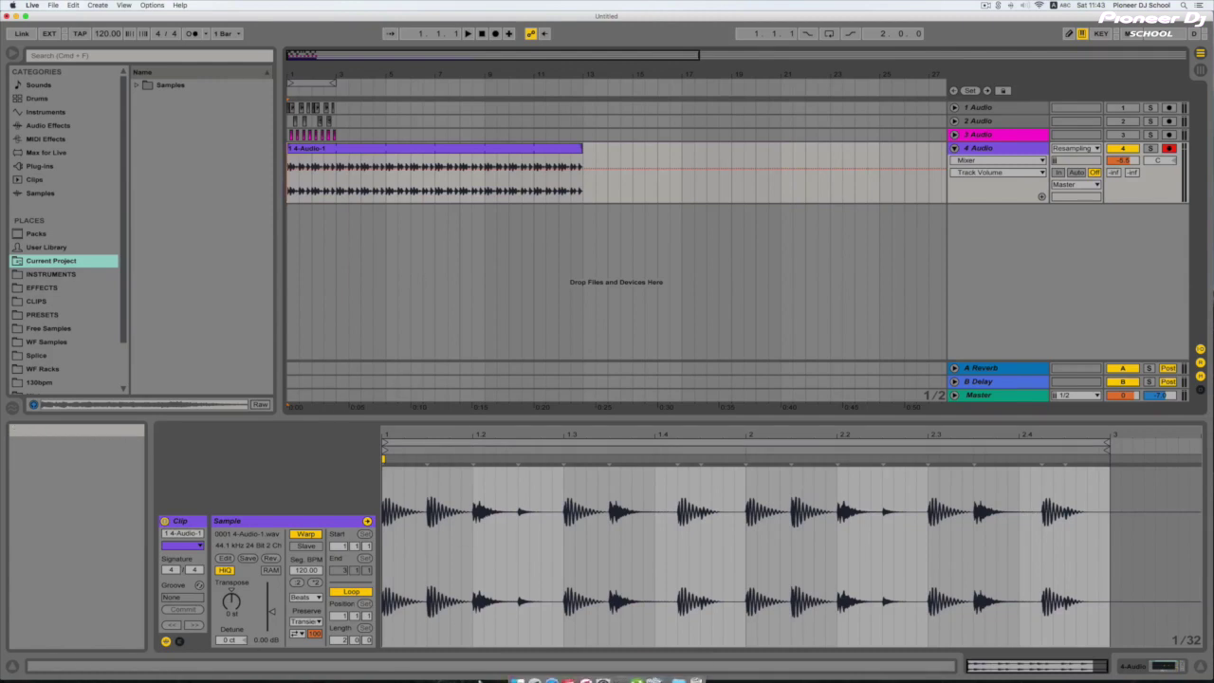
left_click(551, 670)
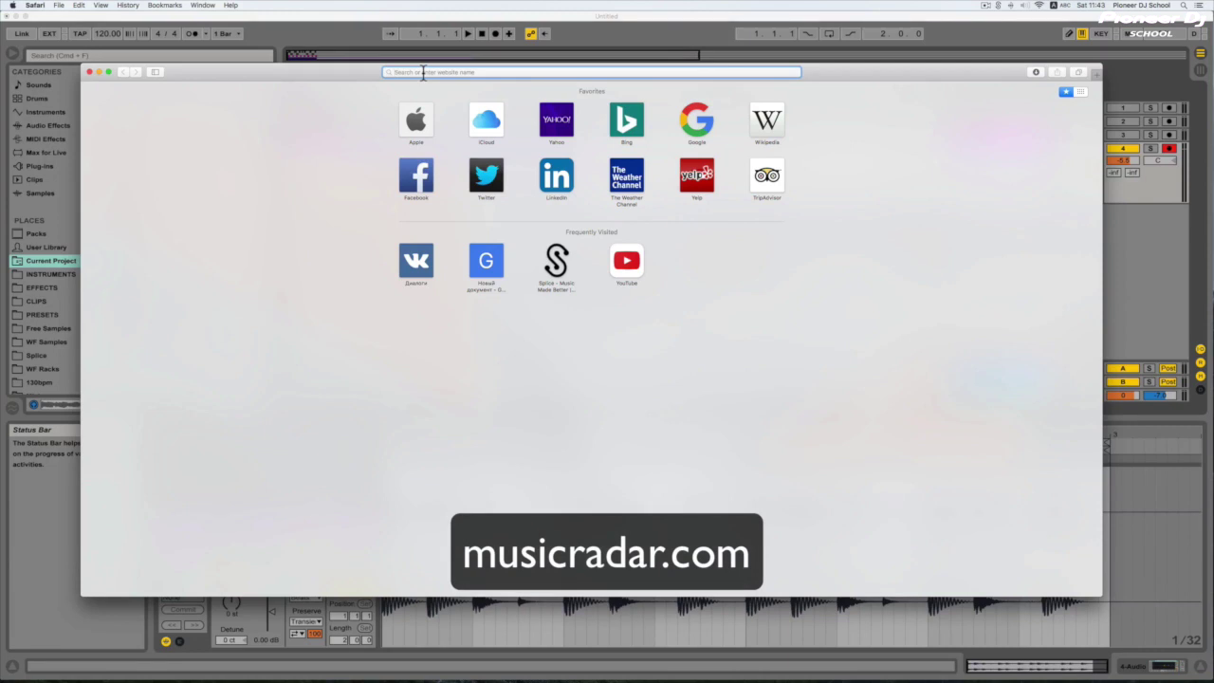
type("music")
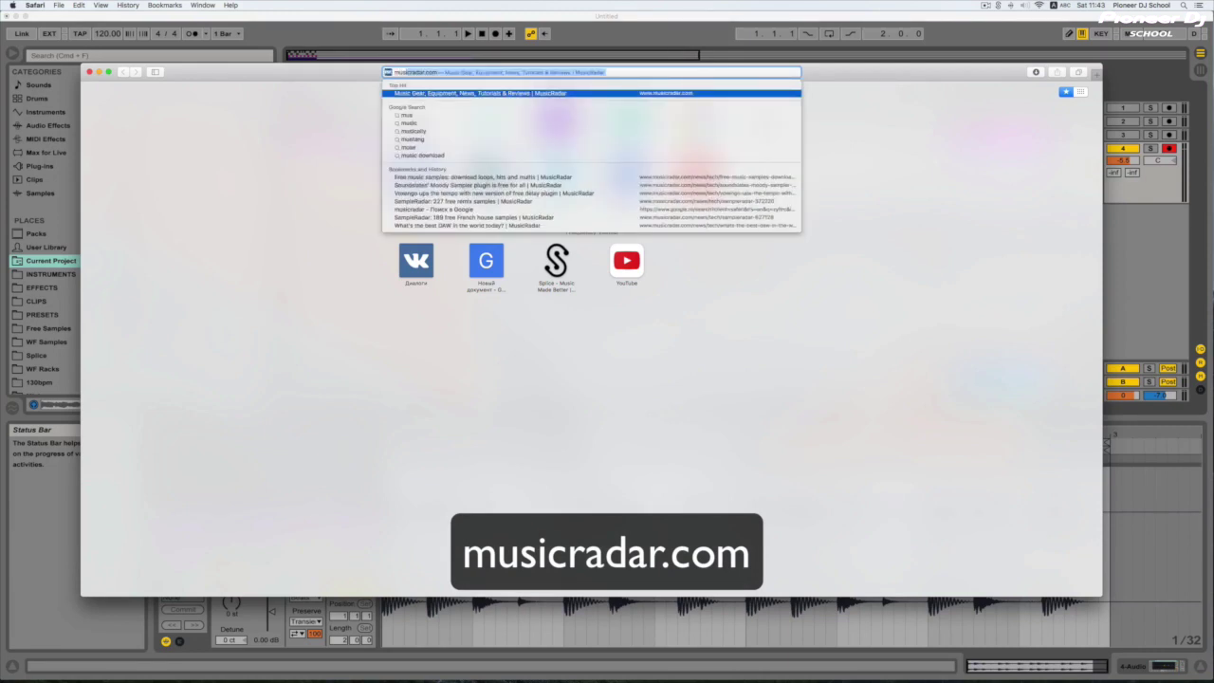
type("radar.com")
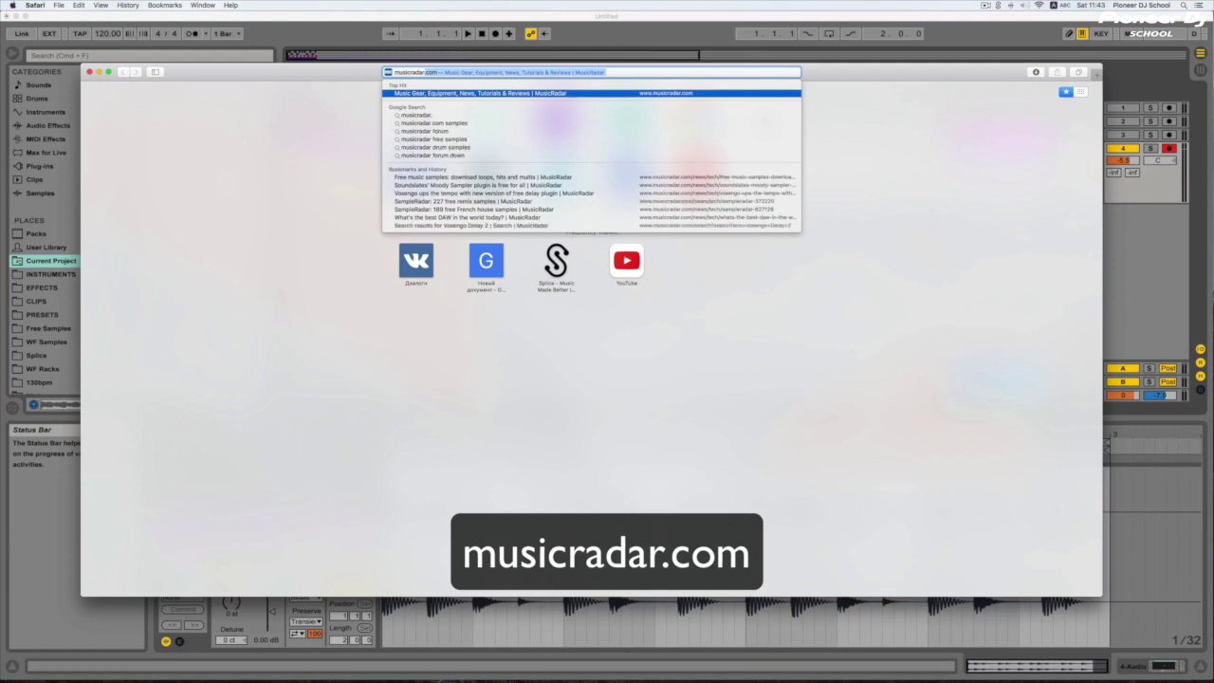
key("Return")
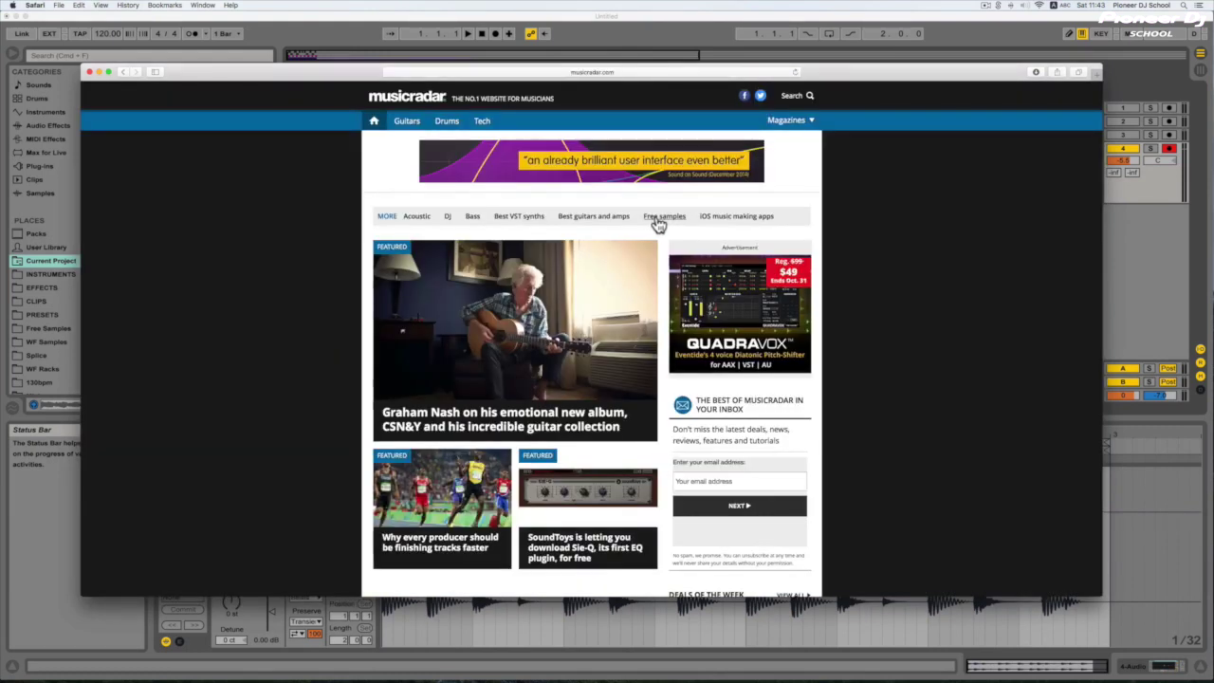
left_click(658, 218)
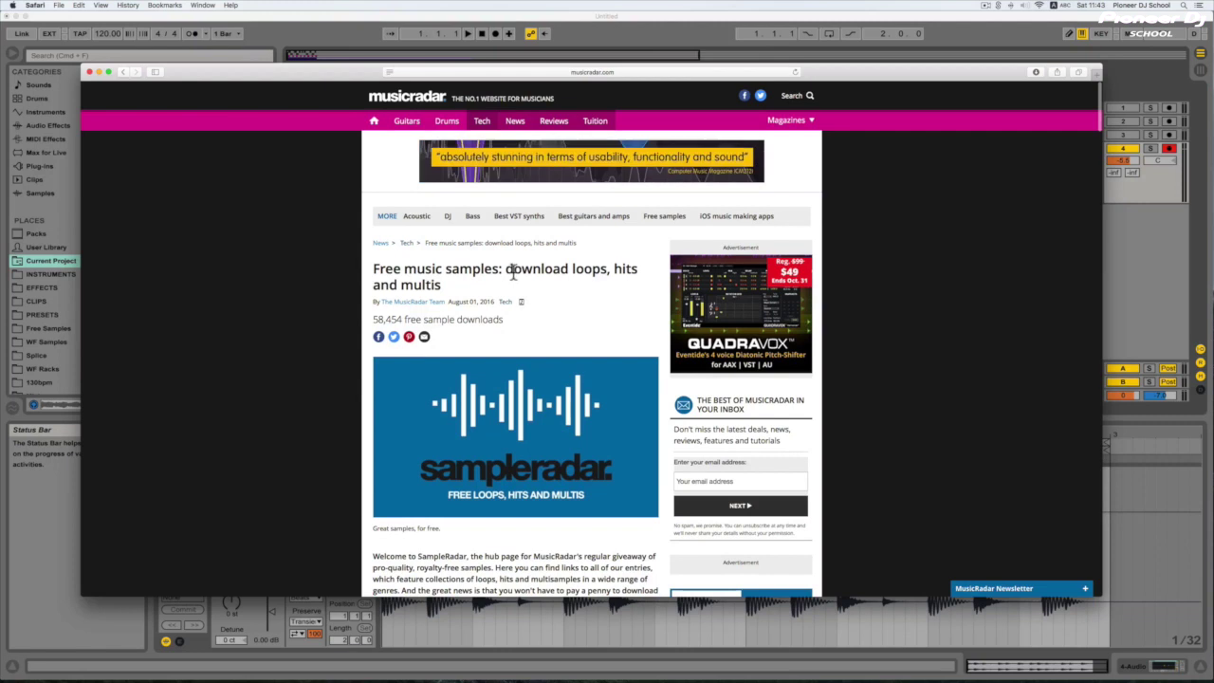
Look through the alphabetical list of sample packs and open the 204 free percussion samples entry.
scroll(505, 289, "down", 1)
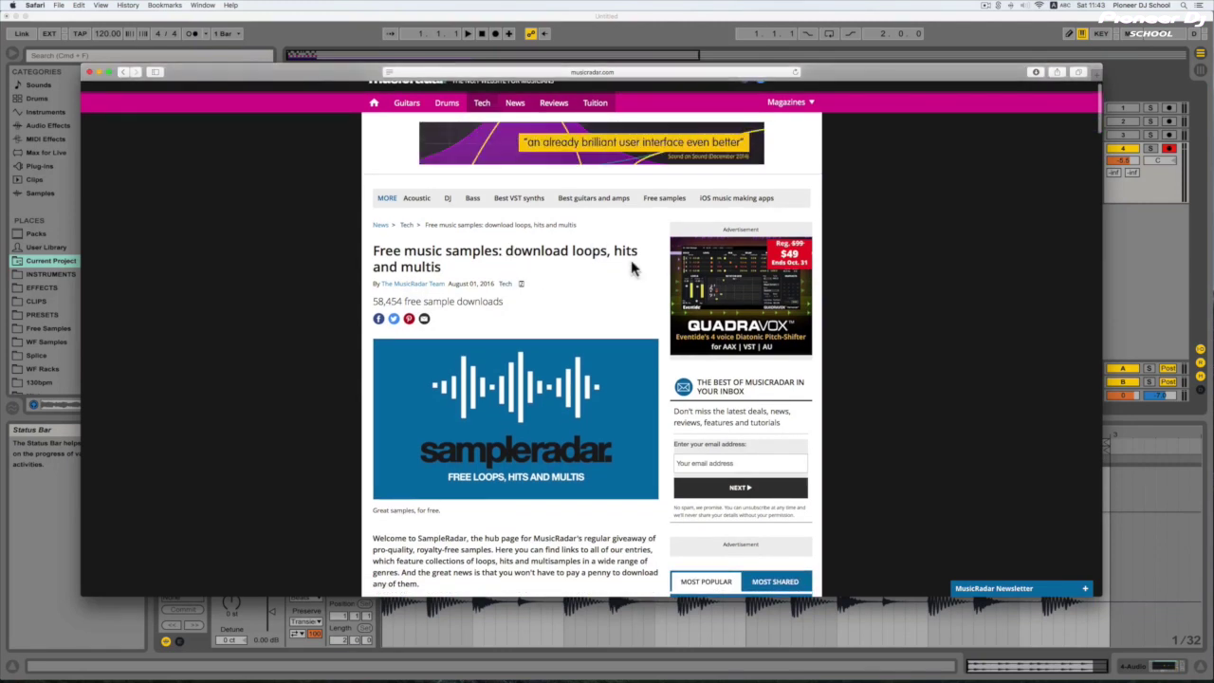
scroll(409, 270, "up", 1)
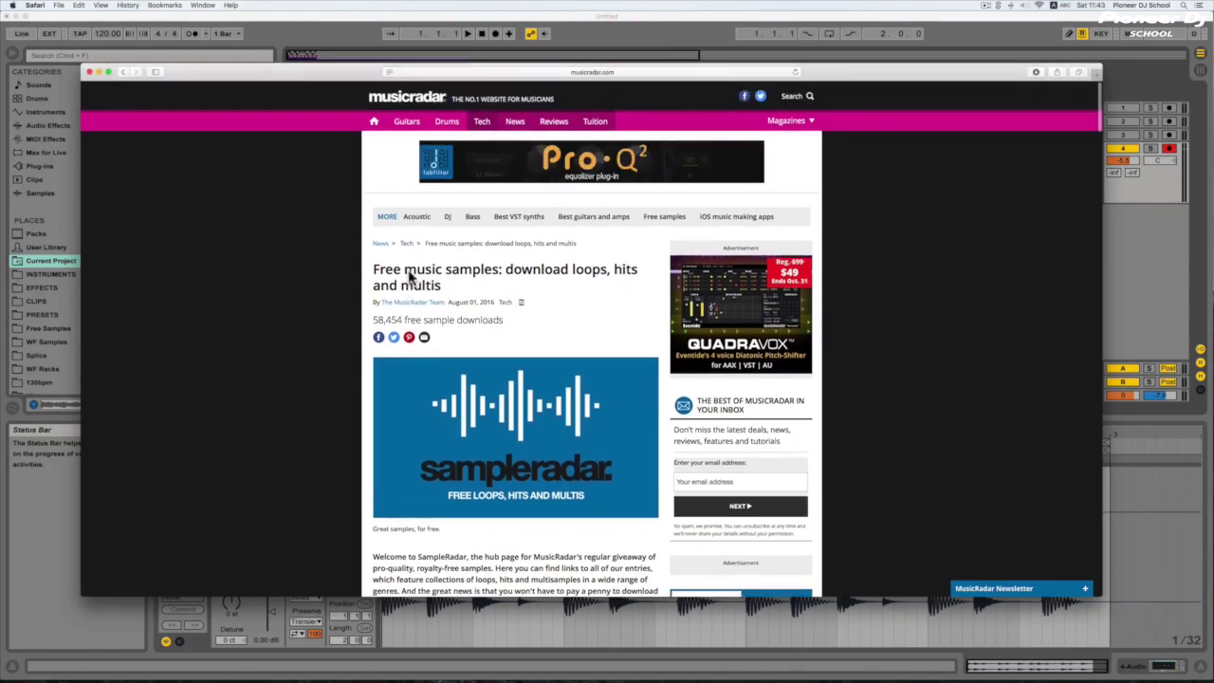
scroll(409, 270, "down", 4)
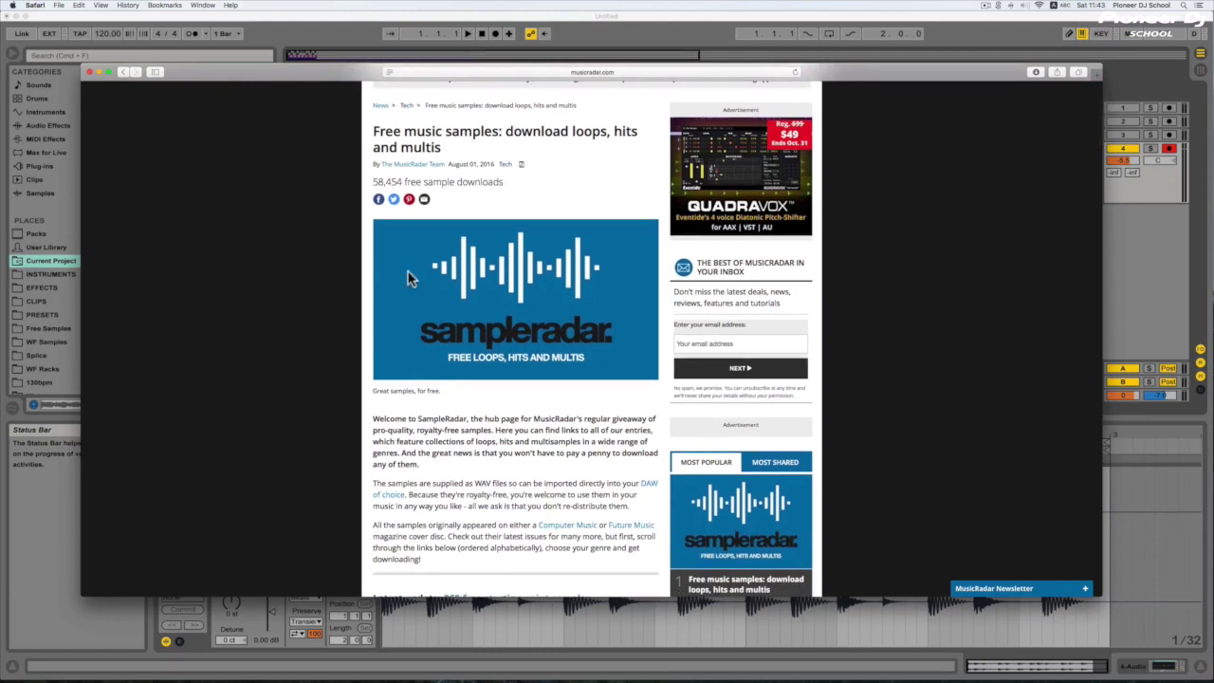
scroll(409, 277, "down", 12)
scroll(409, 273, "down", 6)
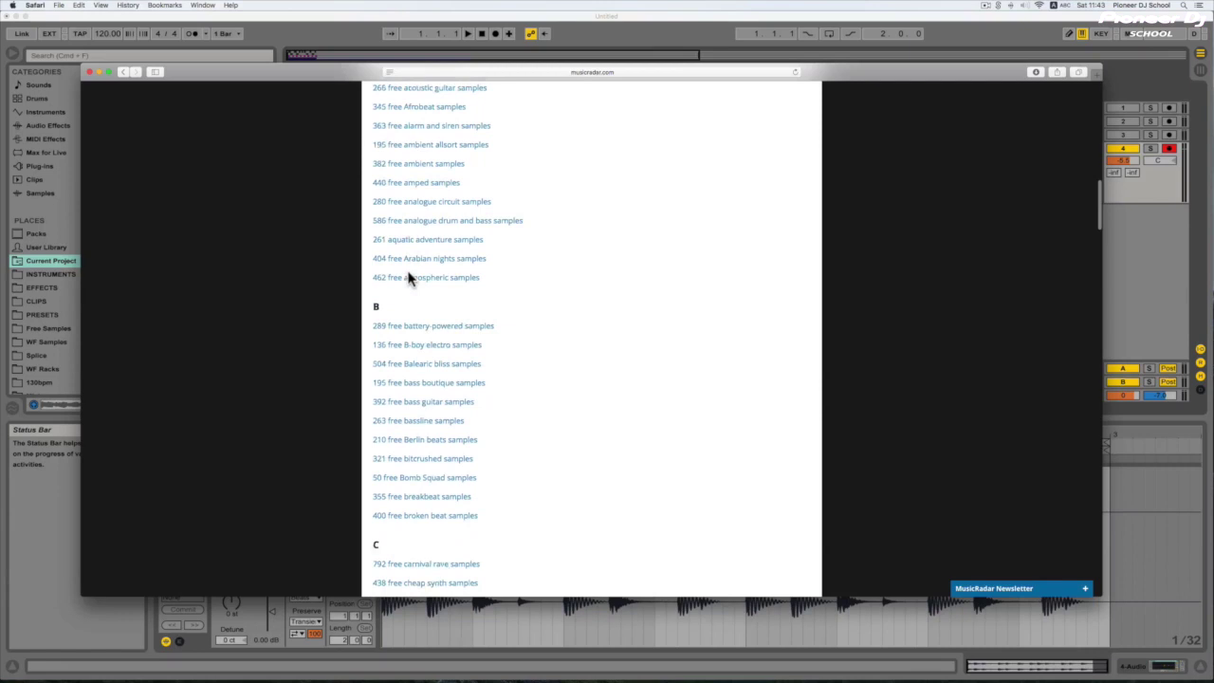
scroll(409, 278, "down", 11)
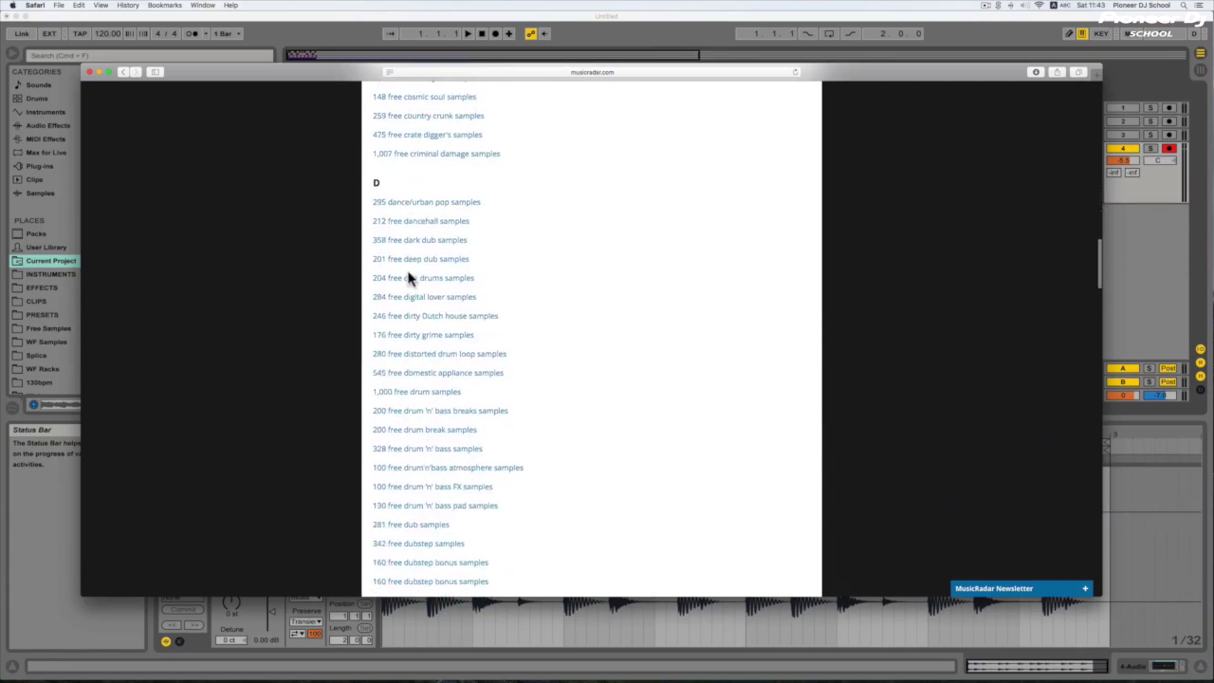
scroll(408, 277, "down", 6)
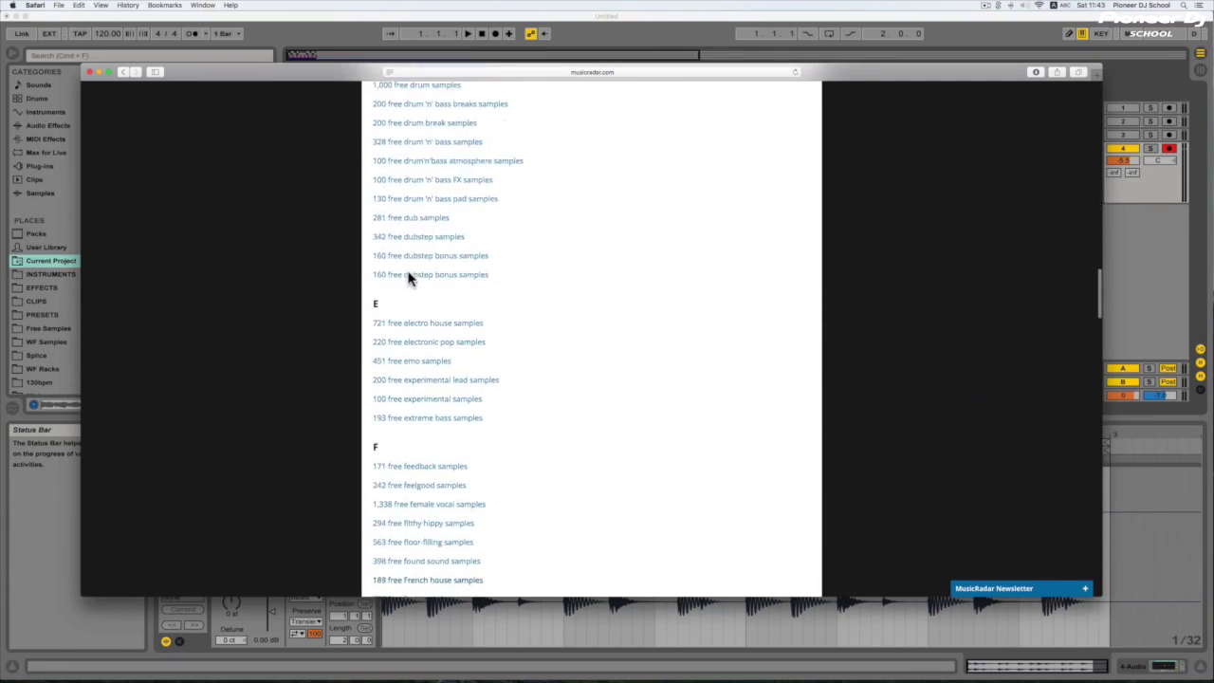
scroll(409, 278, "down", 20)
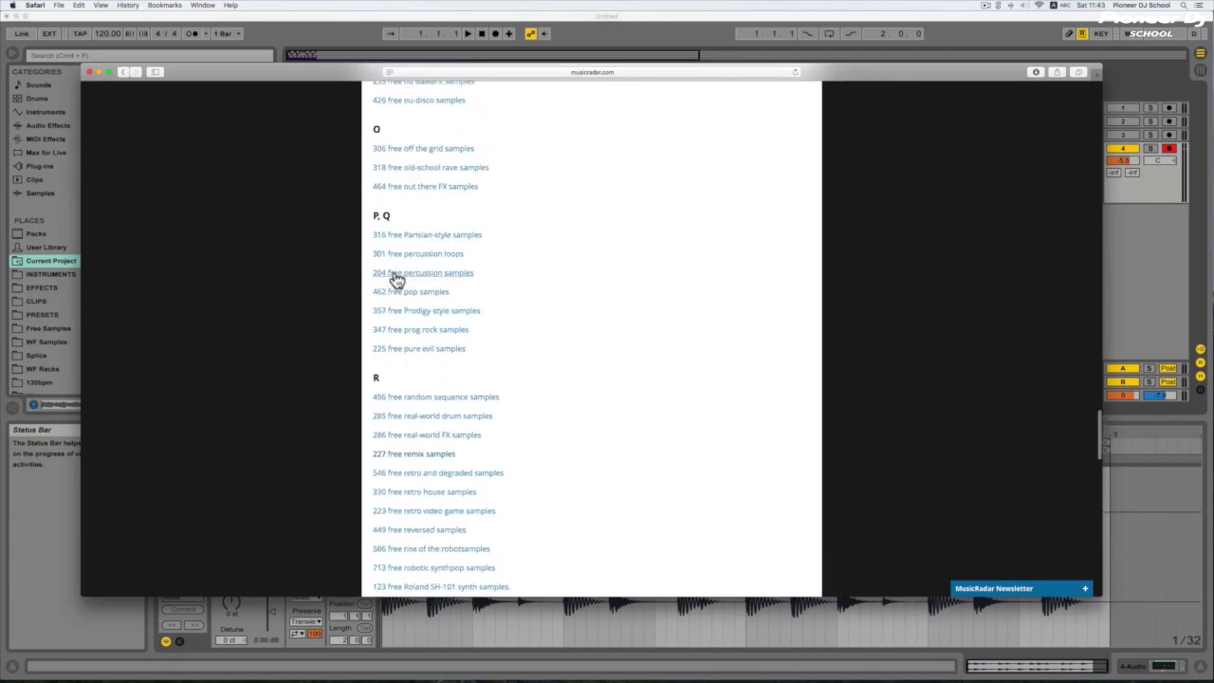
left_click(398, 275)
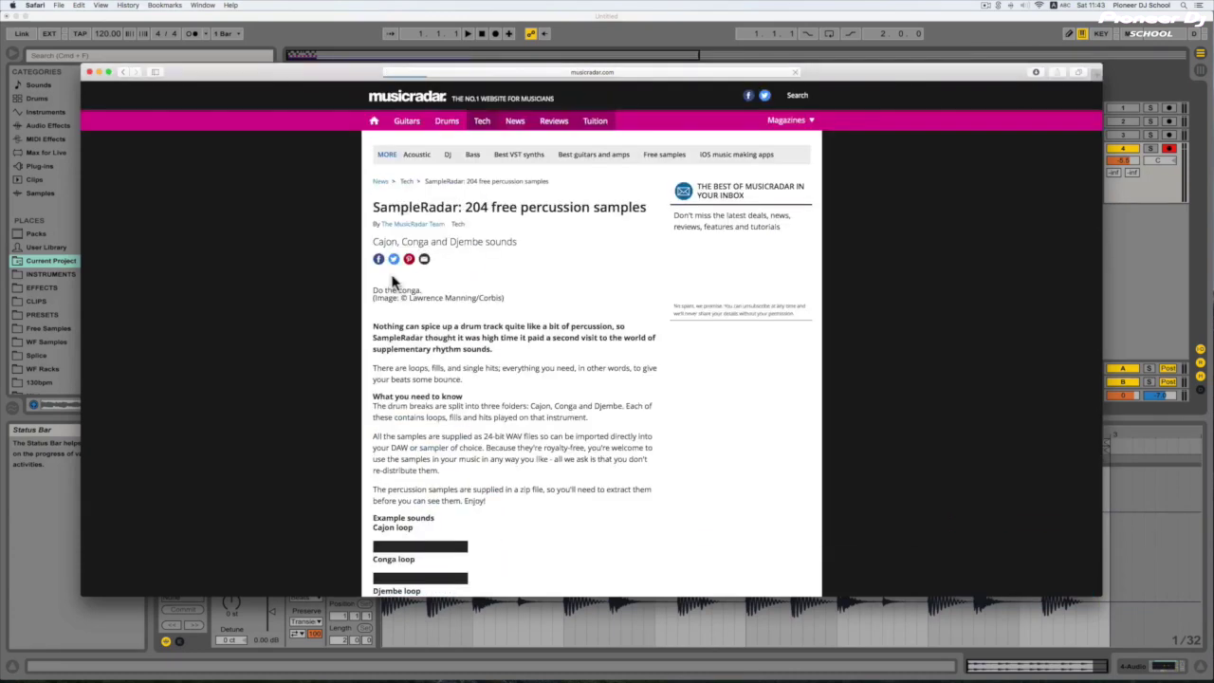
Preview the Cajon loop among the example sounds and download the Percussion samples pack.
scroll(407, 262, "down", 10)
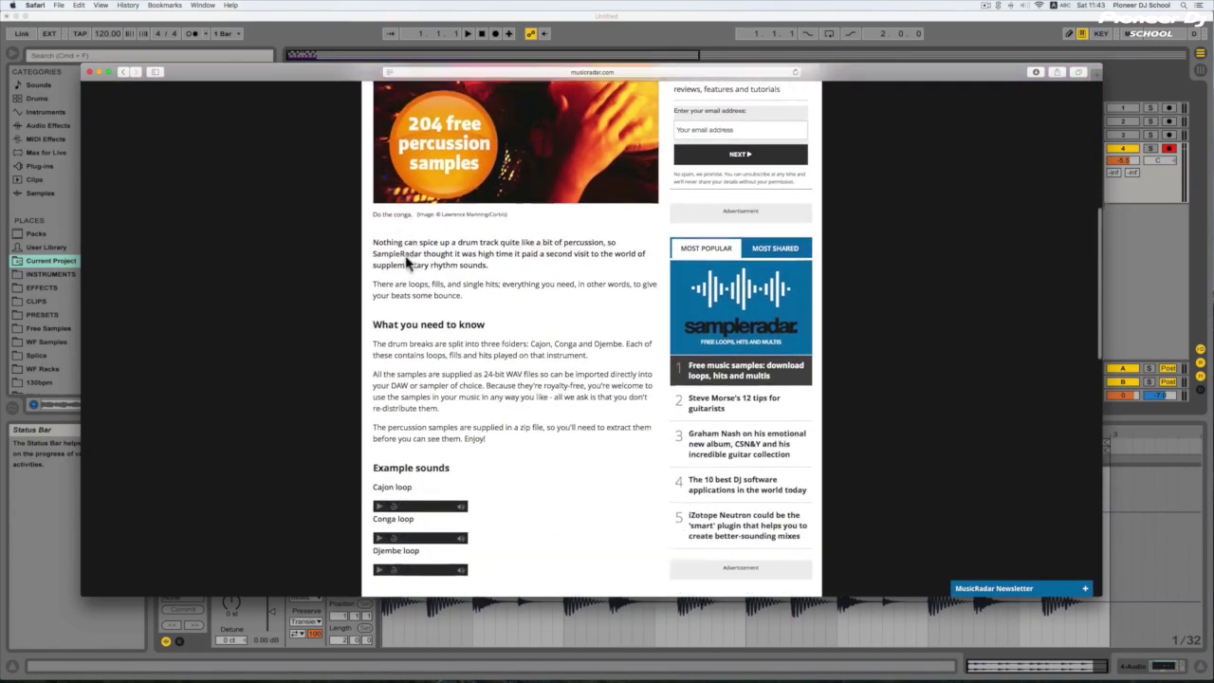
scroll(408, 262, "down", 5)
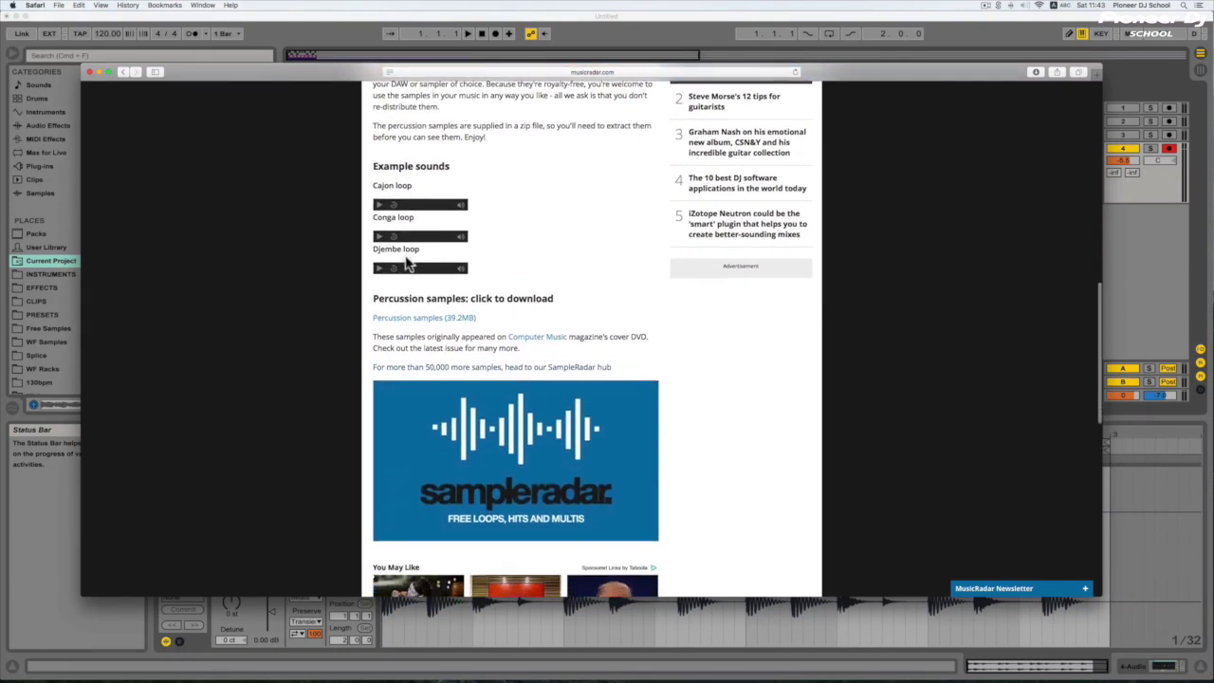
scroll(405, 262, "up", 4)
scroll(398, 252, "down", 4)
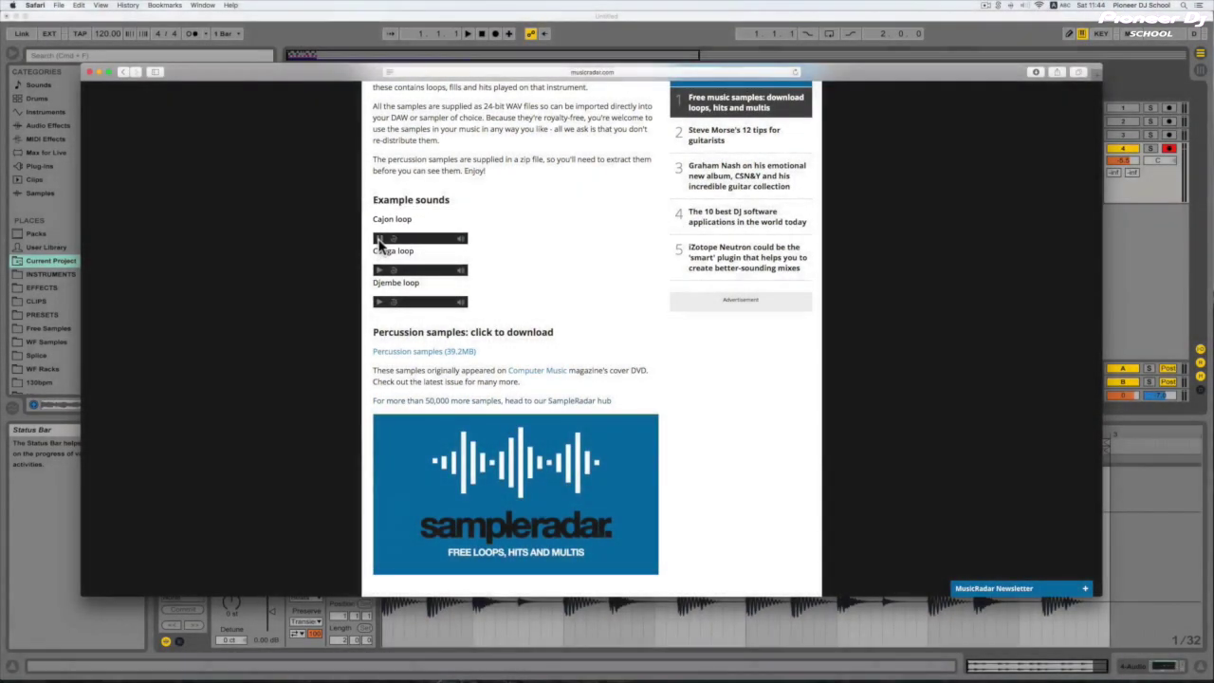
left_click(379, 239)
left_click(420, 352)
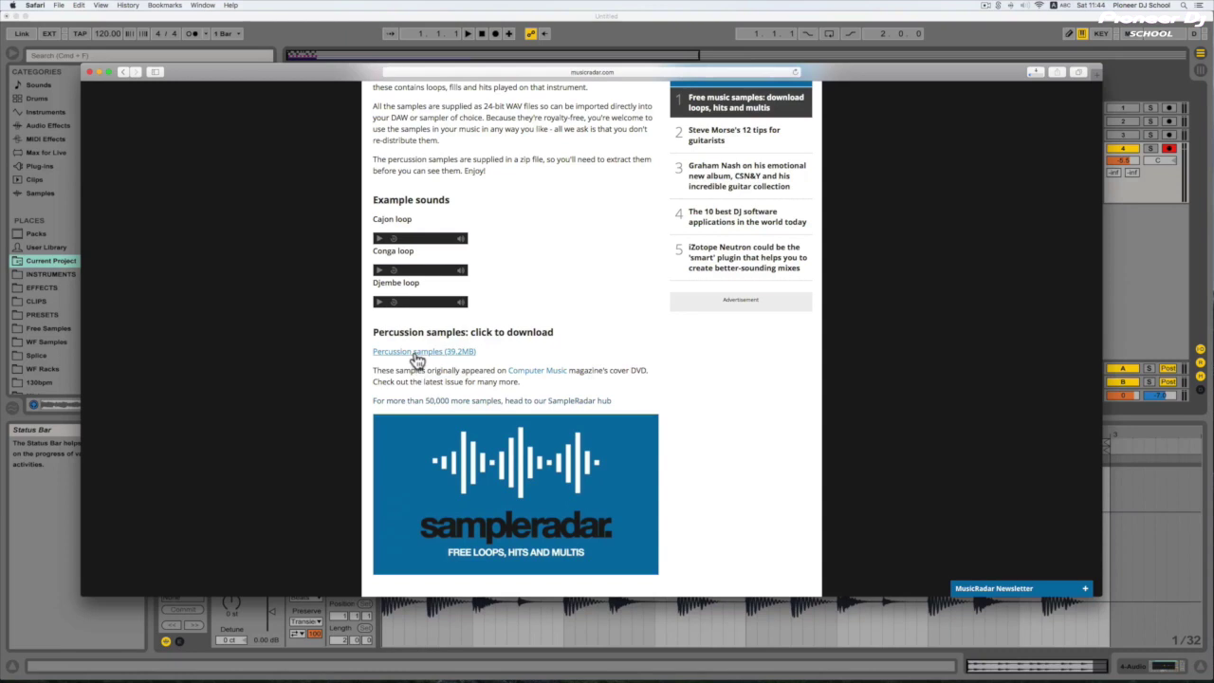
Switch back to Ableton Live and add the berlin-beat-samples folder from Desktop > Free Samples to the browser's Places.
left_click(43, 263)
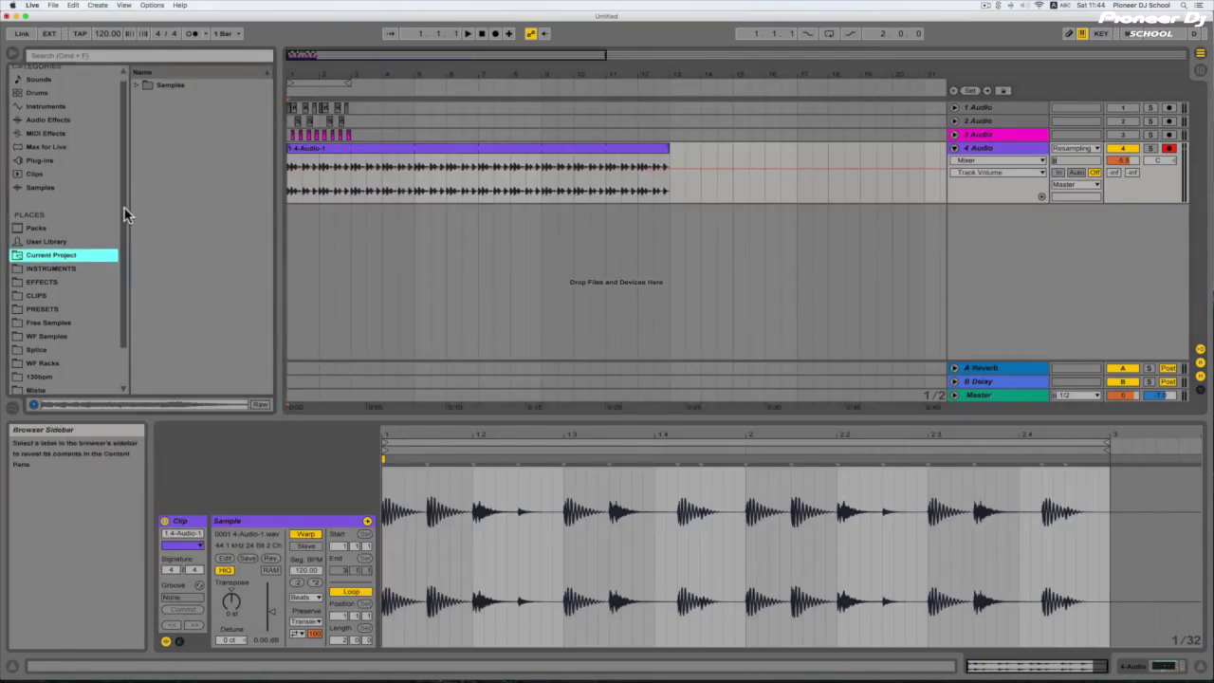
scroll(125, 252, "down", 2)
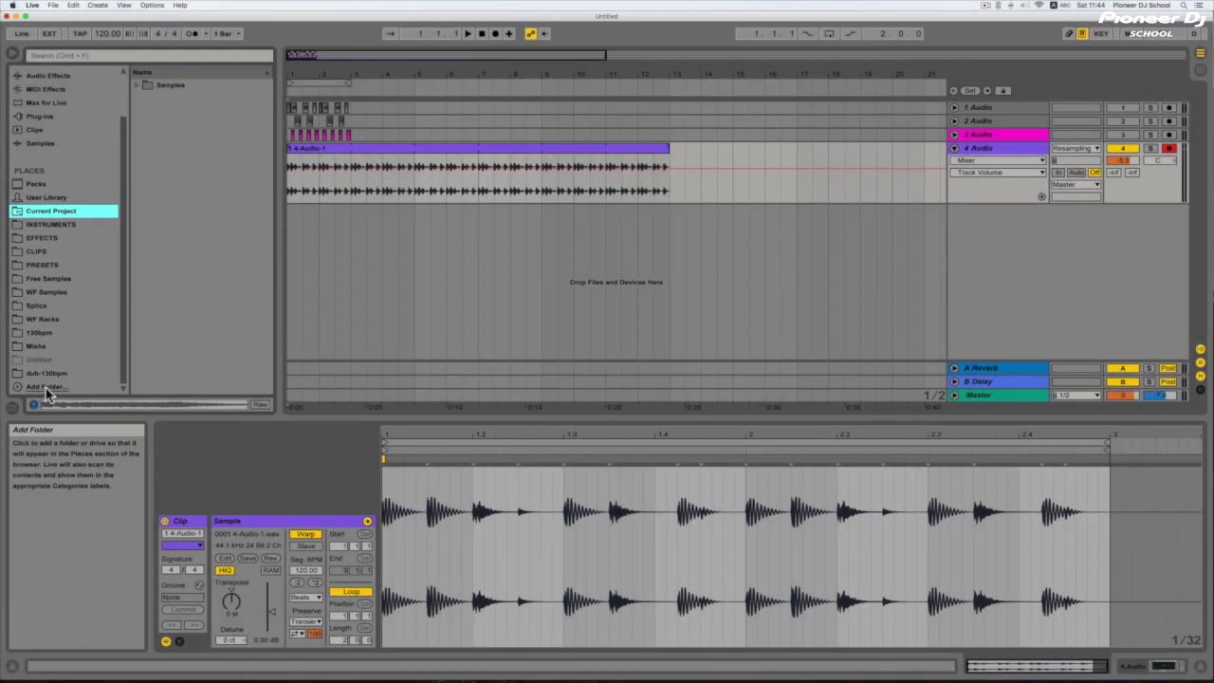
left_click(45, 388)
left_click(539, 203)
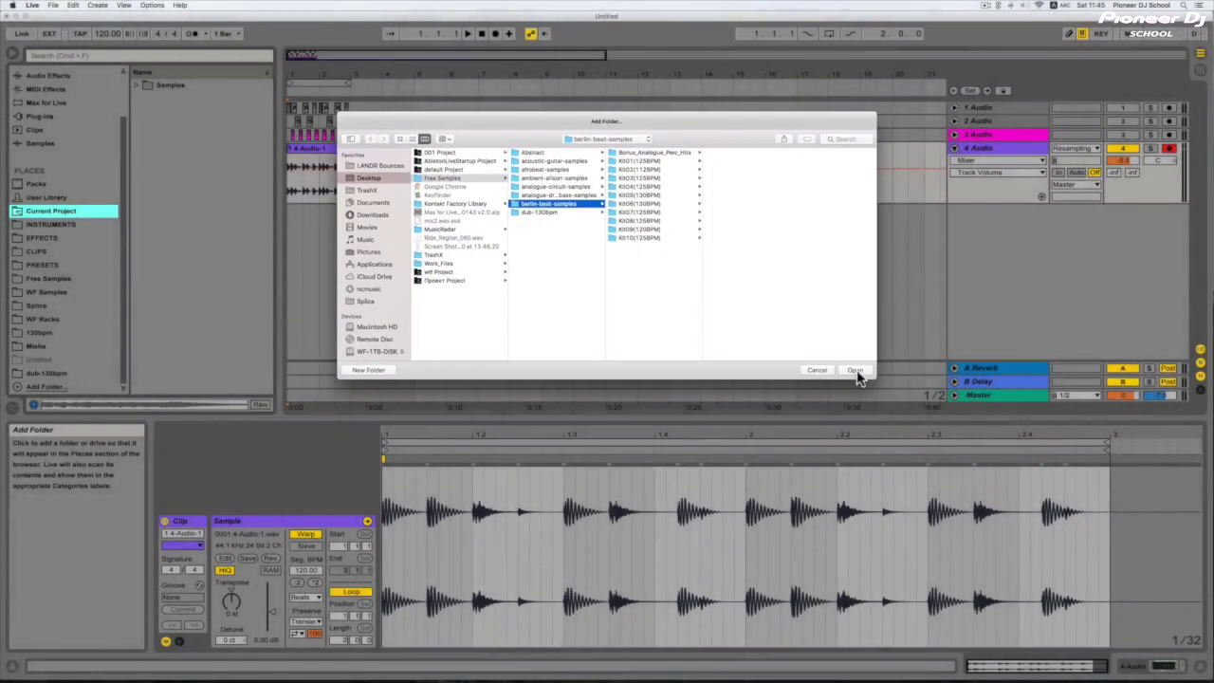
left_click(854, 370)
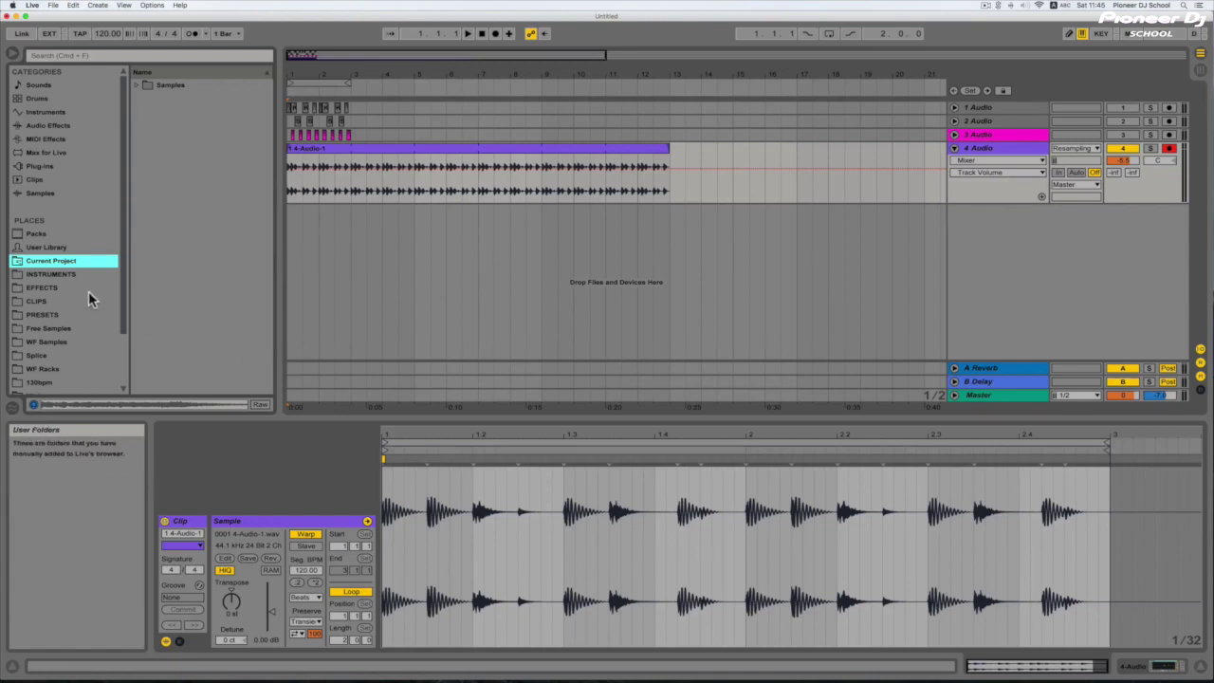
Browse the berlin-beat-samples folder and audition samples in the Kit01 and Kit02 folders, including Kit01_Bass.wav and Kit02_Beat_Stripped04.
scroll(88, 292, "down", 1)
left_click(57, 373)
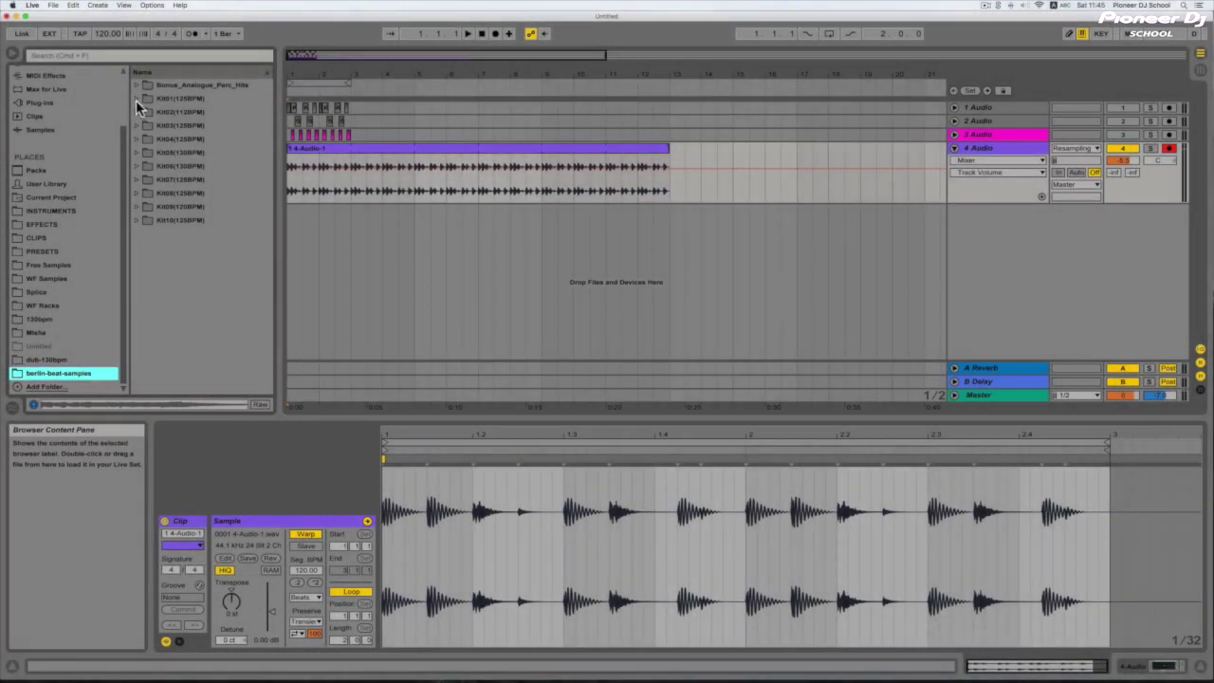
left_click(137, 99)
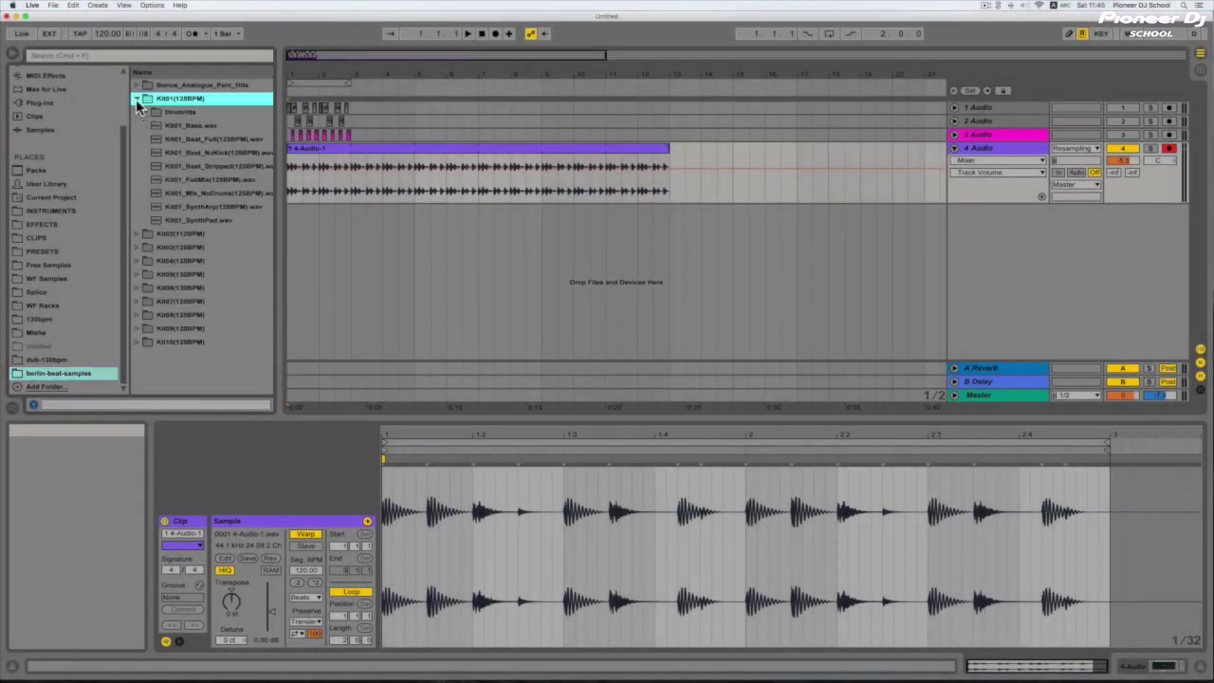
left_click(186, 127)
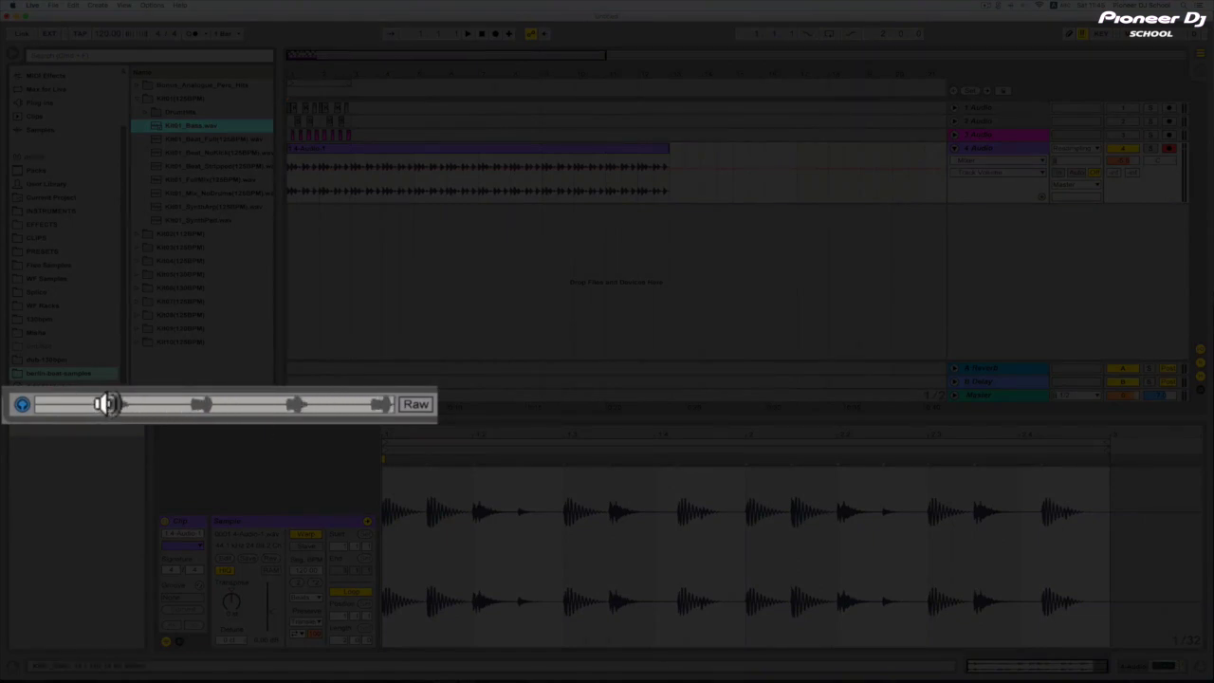
left_click(174, 168)
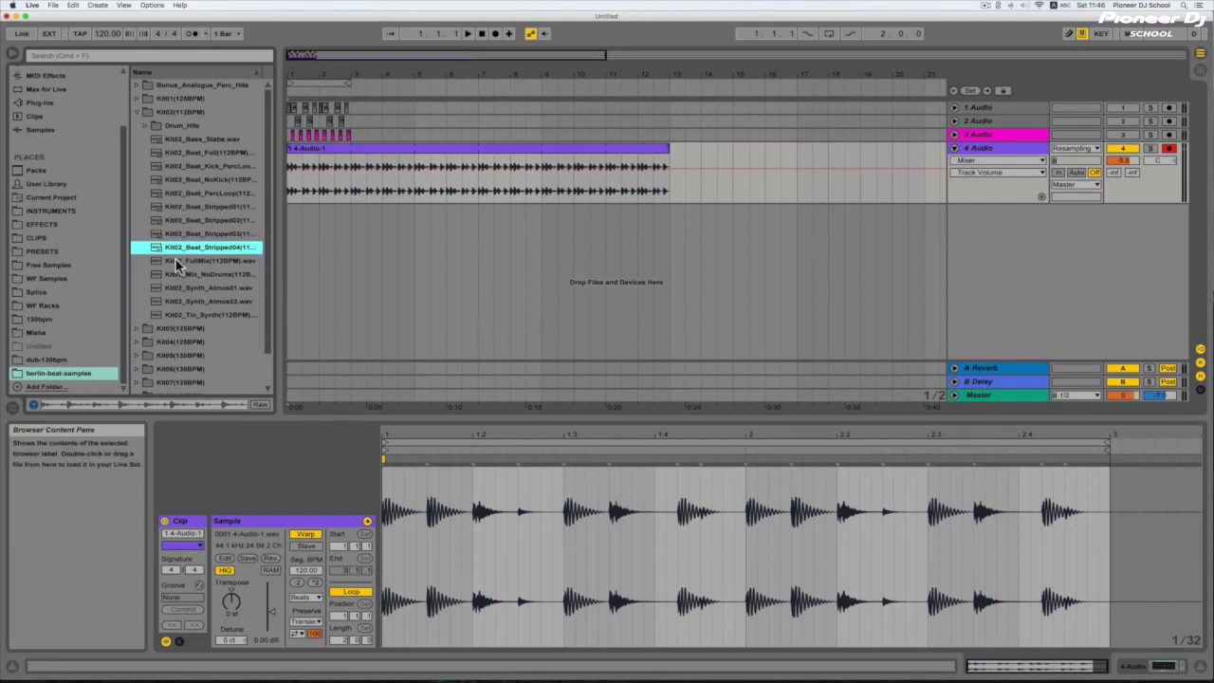
Place Kit02_Beat_Stripped04 on a new audio track at bar 1, extended to bar 13, and play the arrangement.
left_click_drag(155, 252, 294, 231)
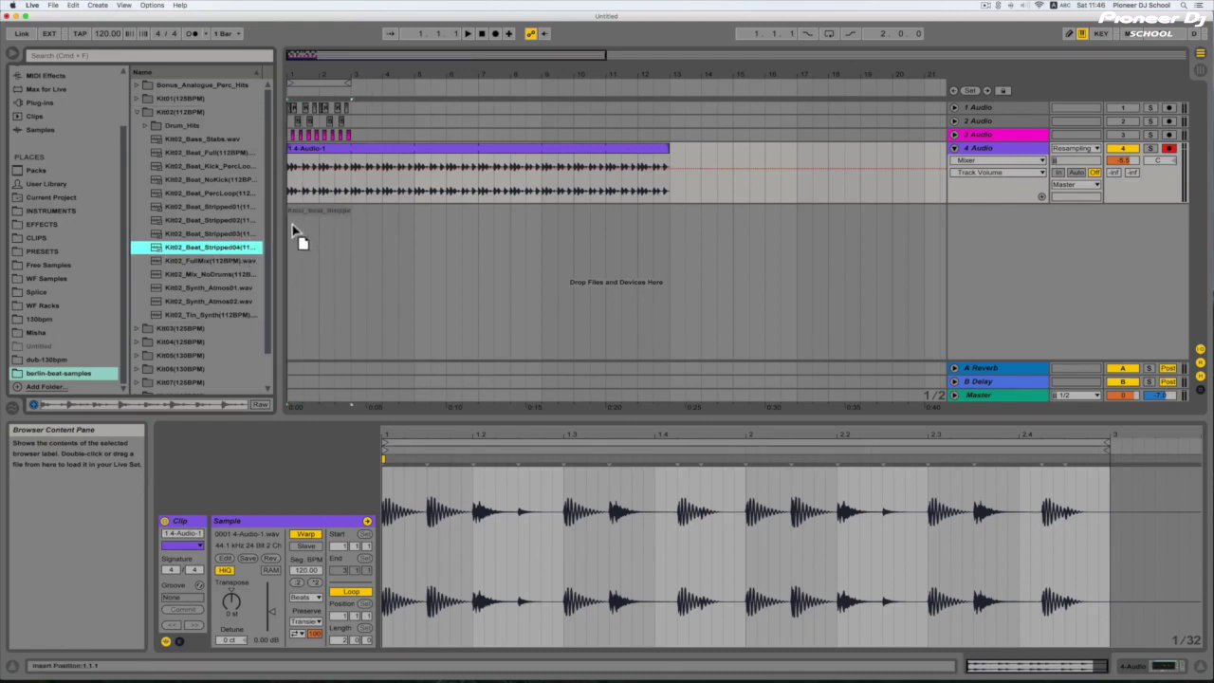
left_click_drag(293, 231, 291, 224)
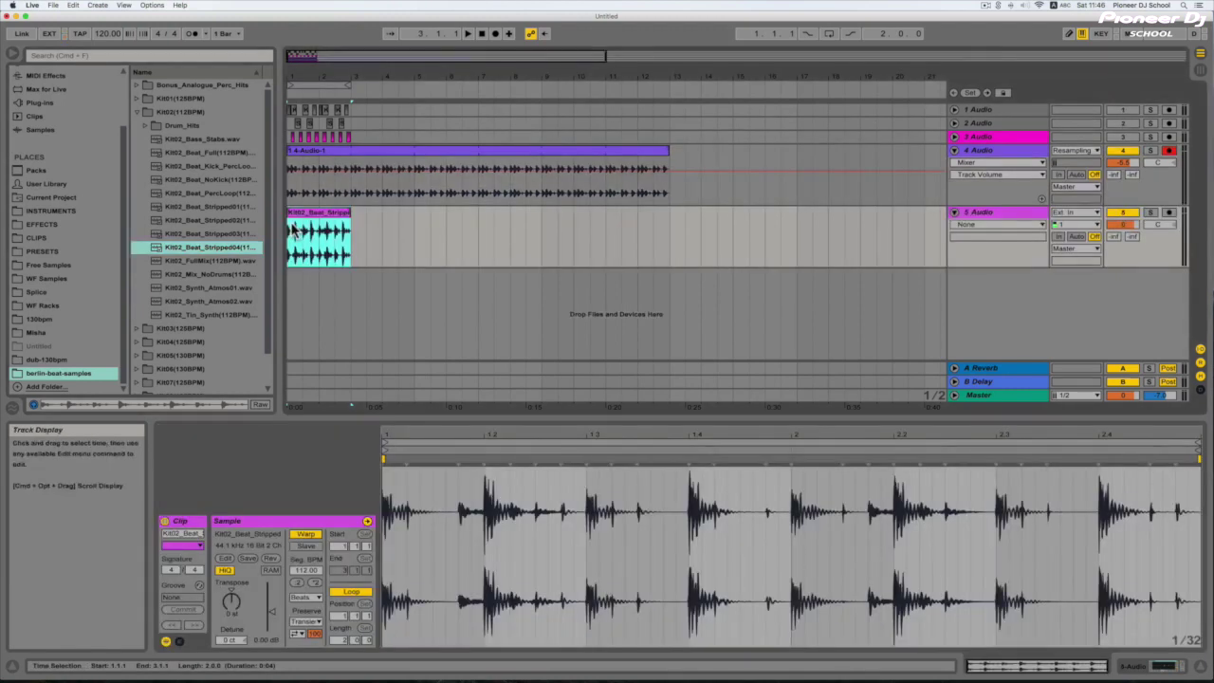
left_click_drag(366, 212, 667, 211)
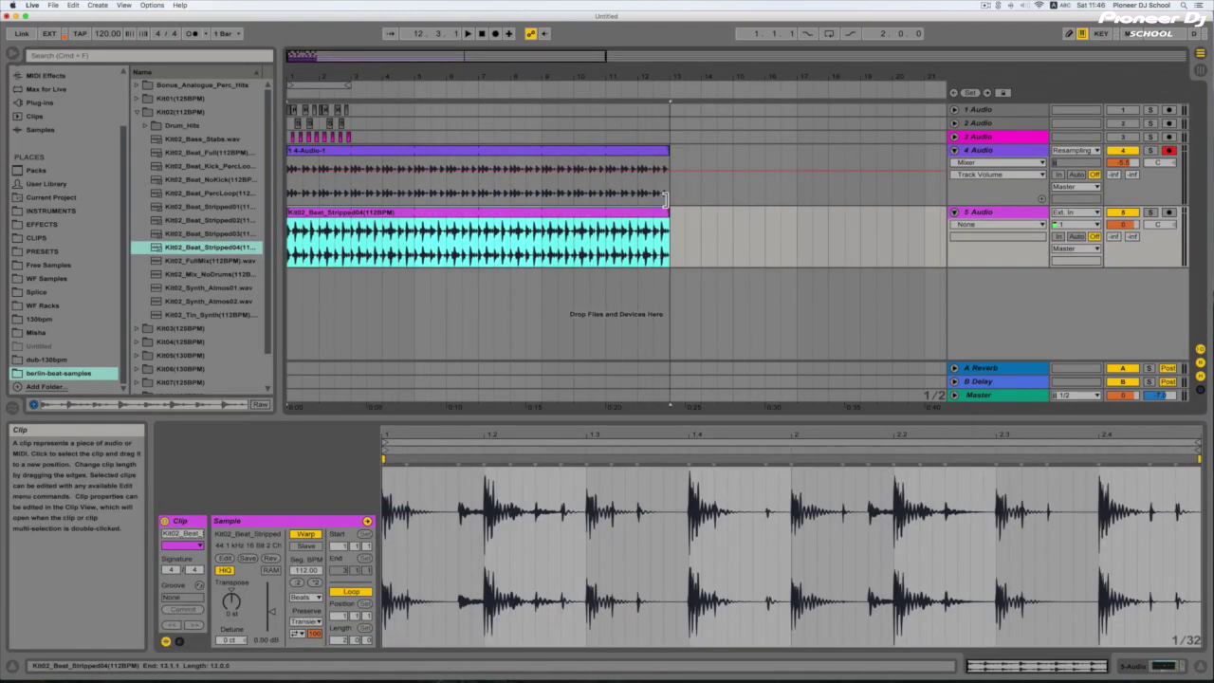
key("space")
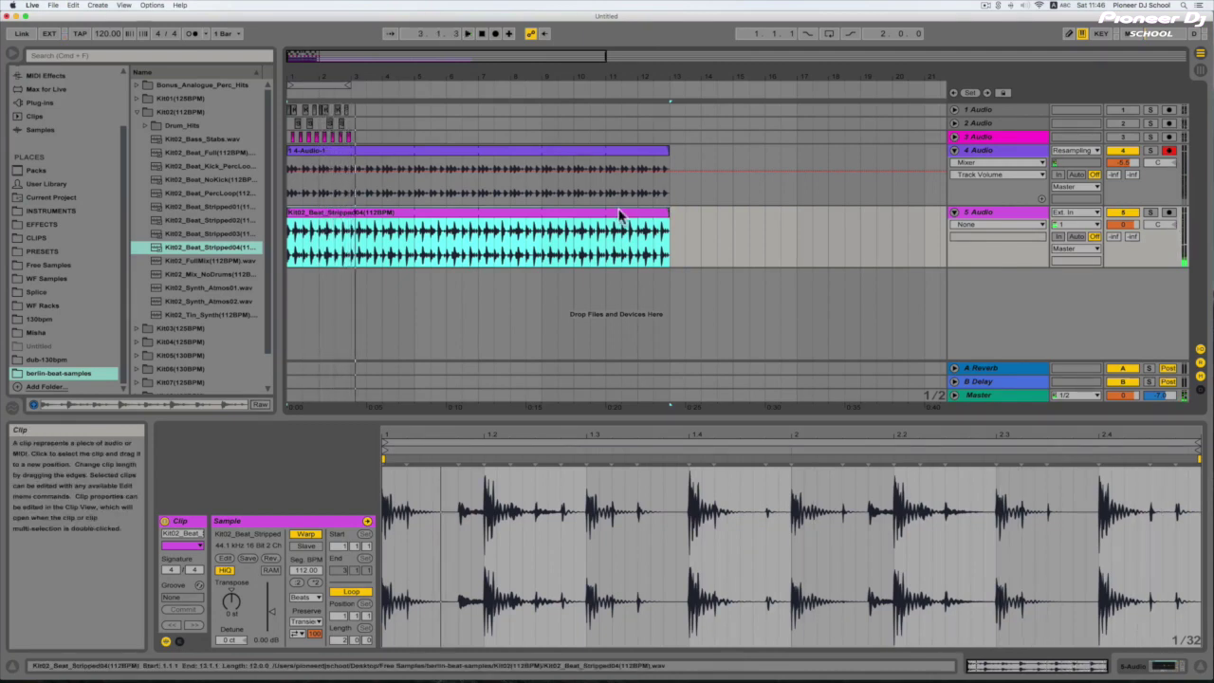
Delete the 4-Audio-1 track and the first three audio tracks, keeping only the Kit02_Beat_Stripped04 track.
left_click(519, 150)
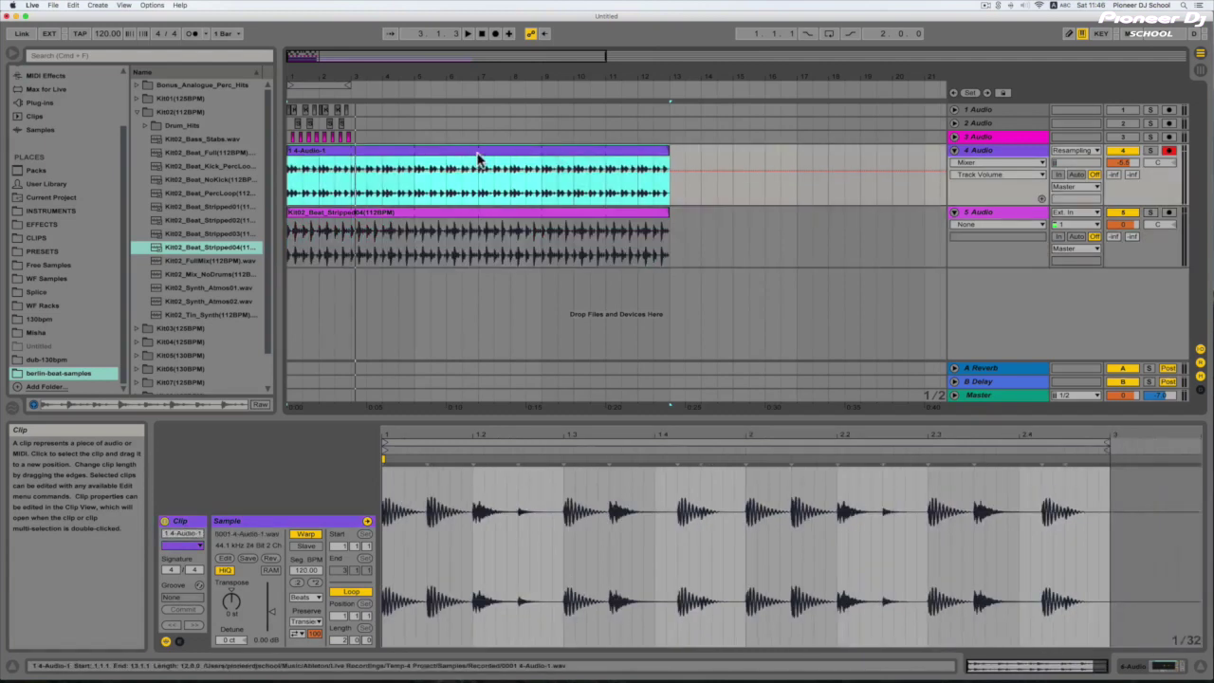
left_click(425, 217)
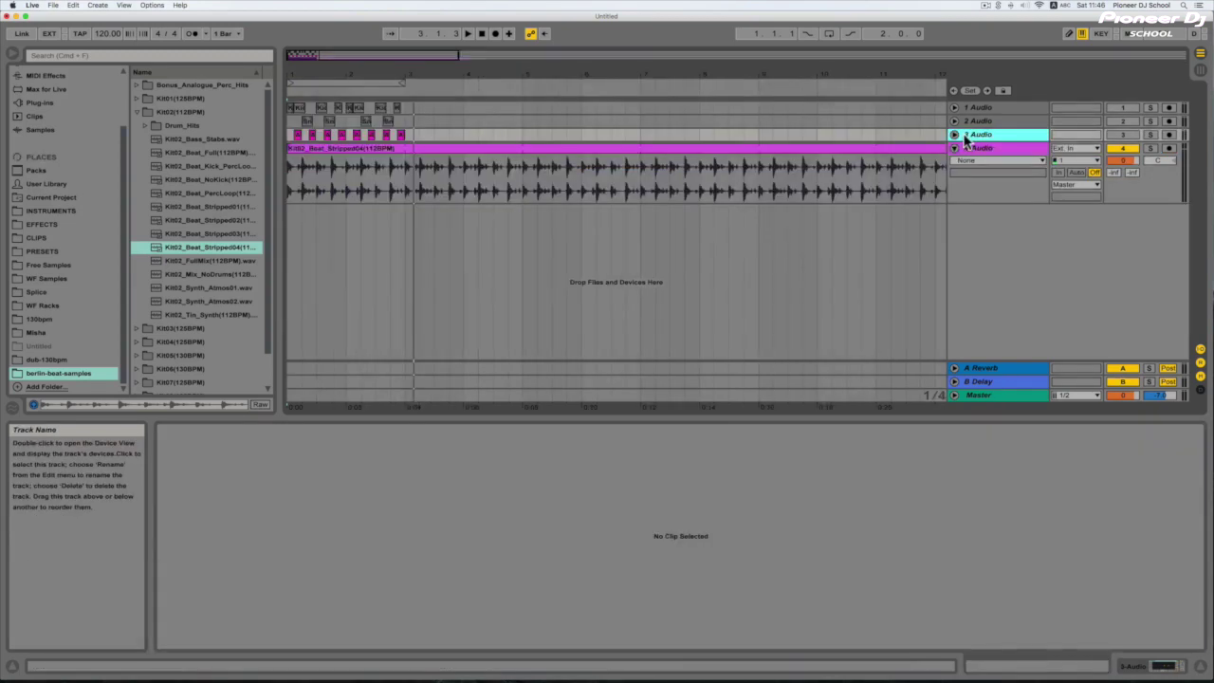
key("Delete")
left_click(974, 119)
key("Delete")
left_click(981, 105)
key("Delete")
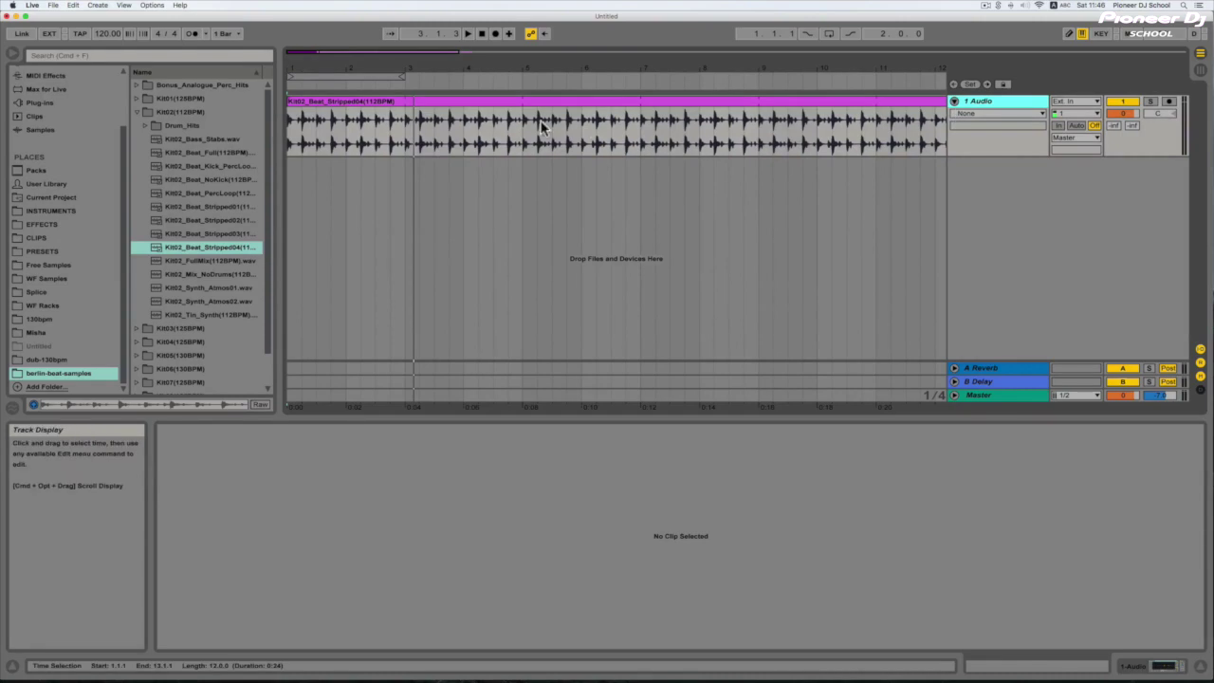
left_click(607, 275)
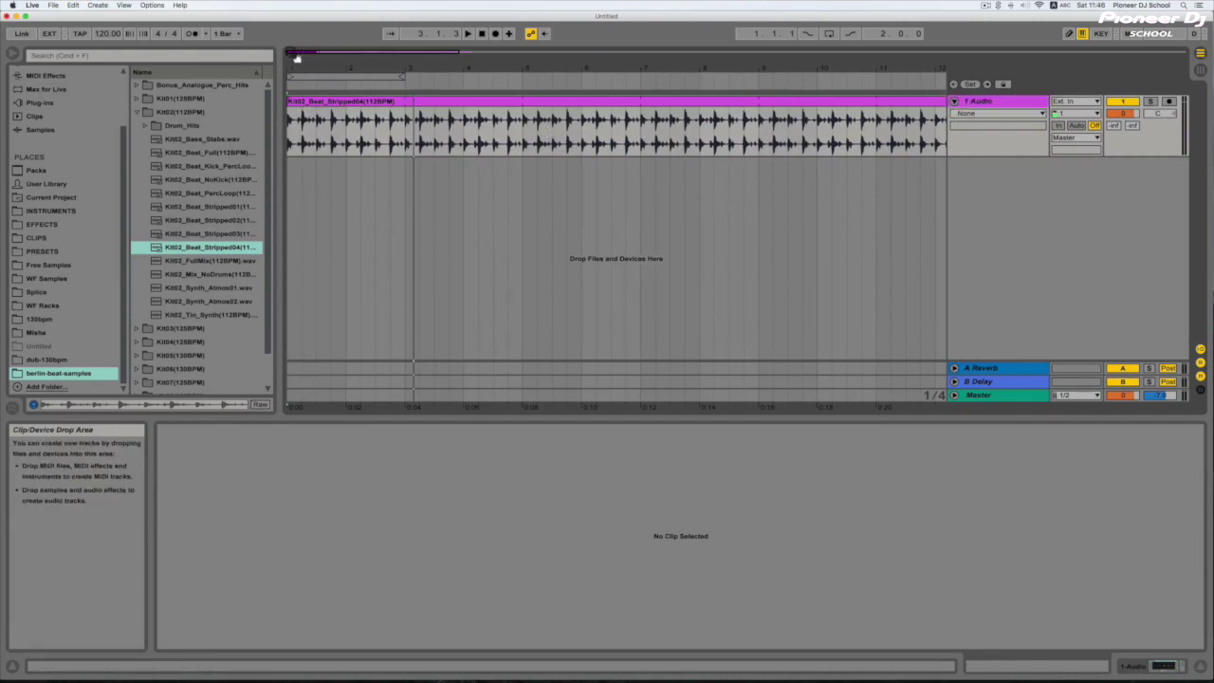
Cut the sixteenth-note slice at 1.1.4 from the Kit02_Beat_Stripped04 clip and paste it at 1.1.3.
left_click_drag(300, 56, 290, 53)
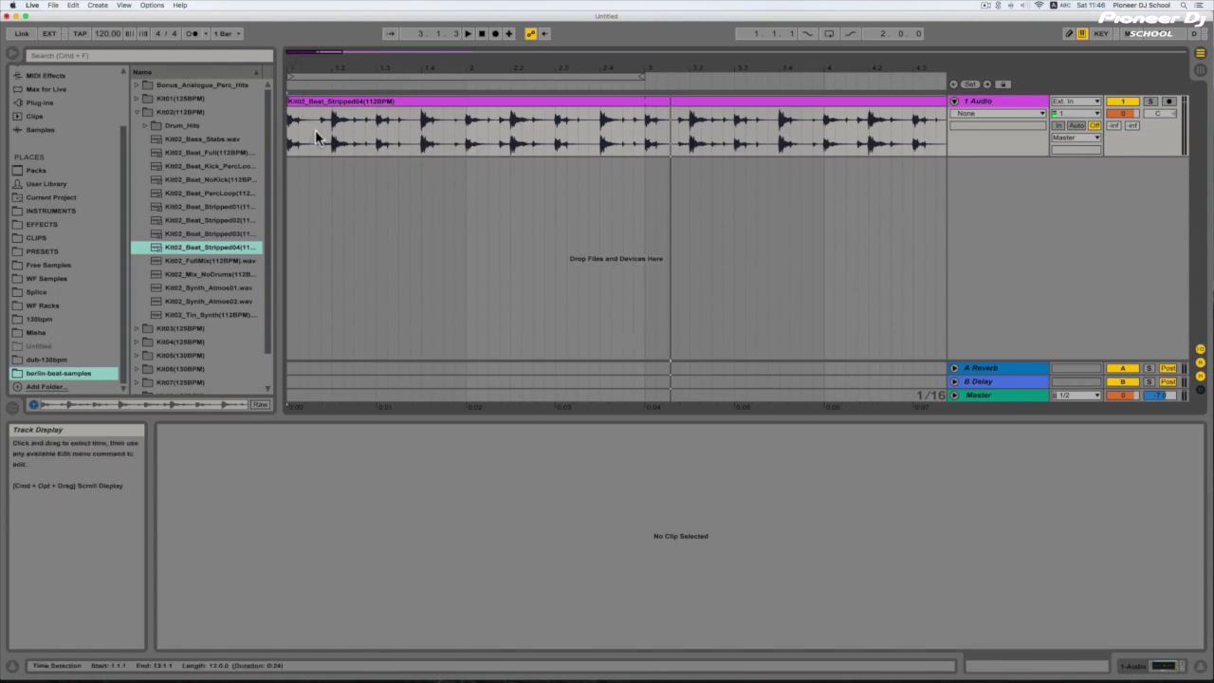
left_click_drag(321, 138, 329, 139)
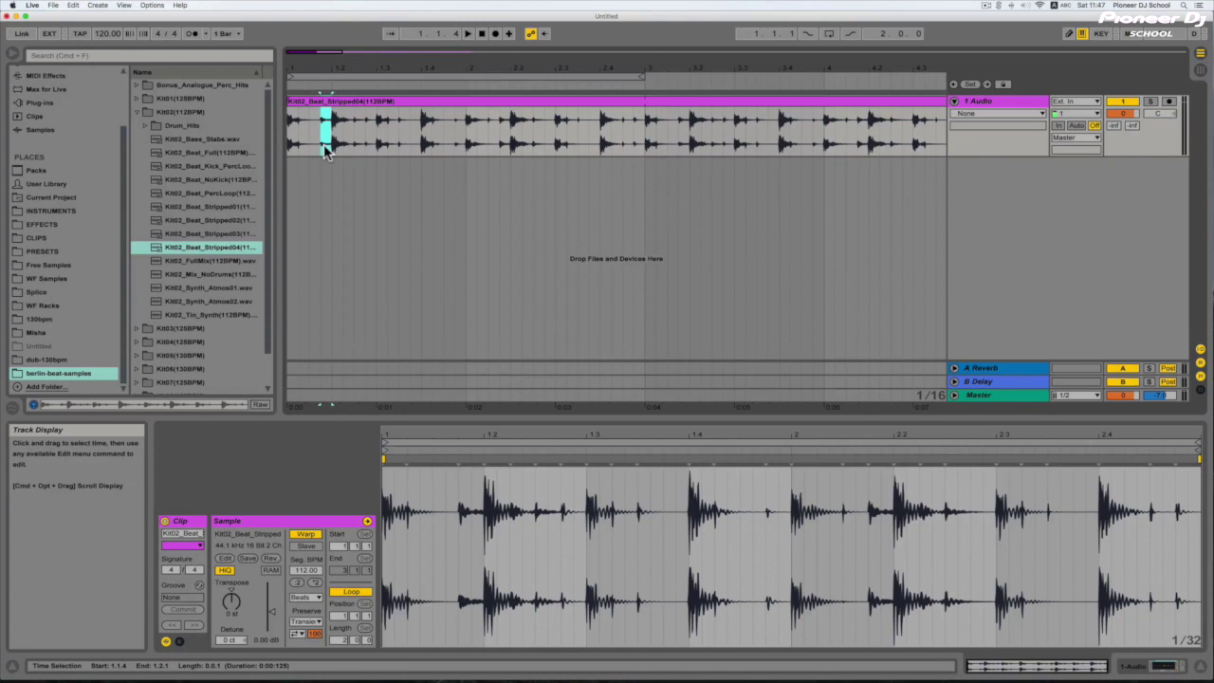
key("super+x")
left_click(313, 142)
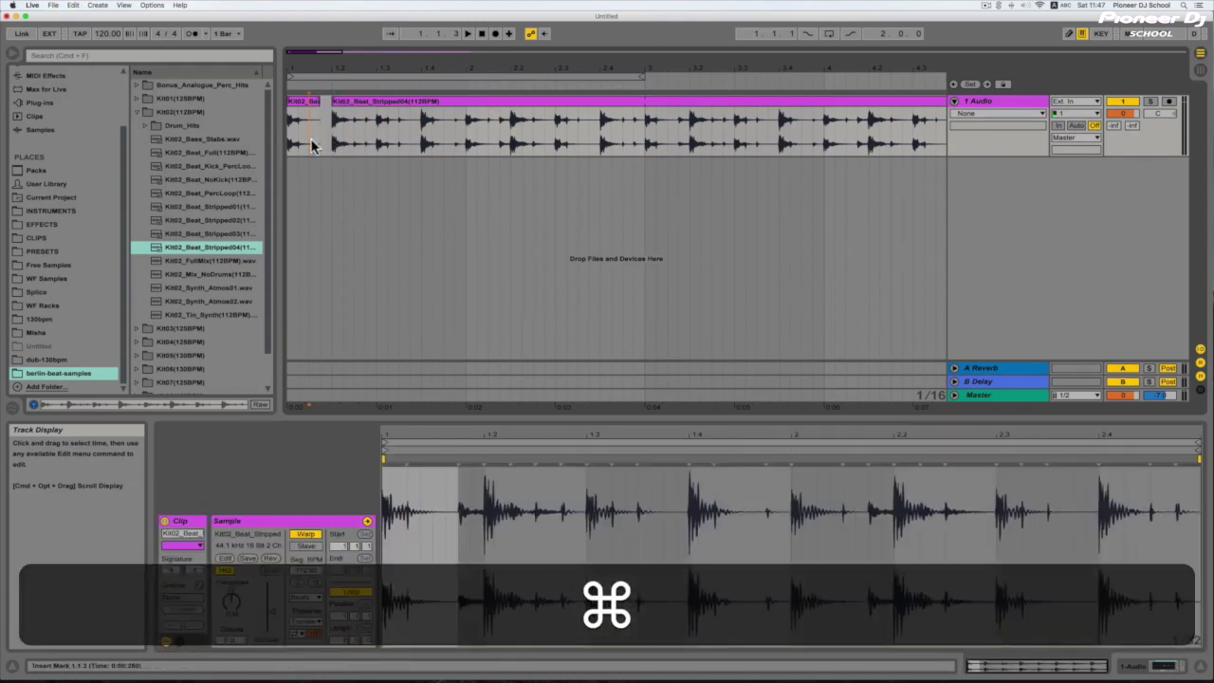
key("super+v")
Move further slices of the loop earlier to fill bar 1 with a rearranged beat, including a kick at 1.3.1, and play it.
left_click(320, 149)
left_click_drag(333, 144, 353, 147)
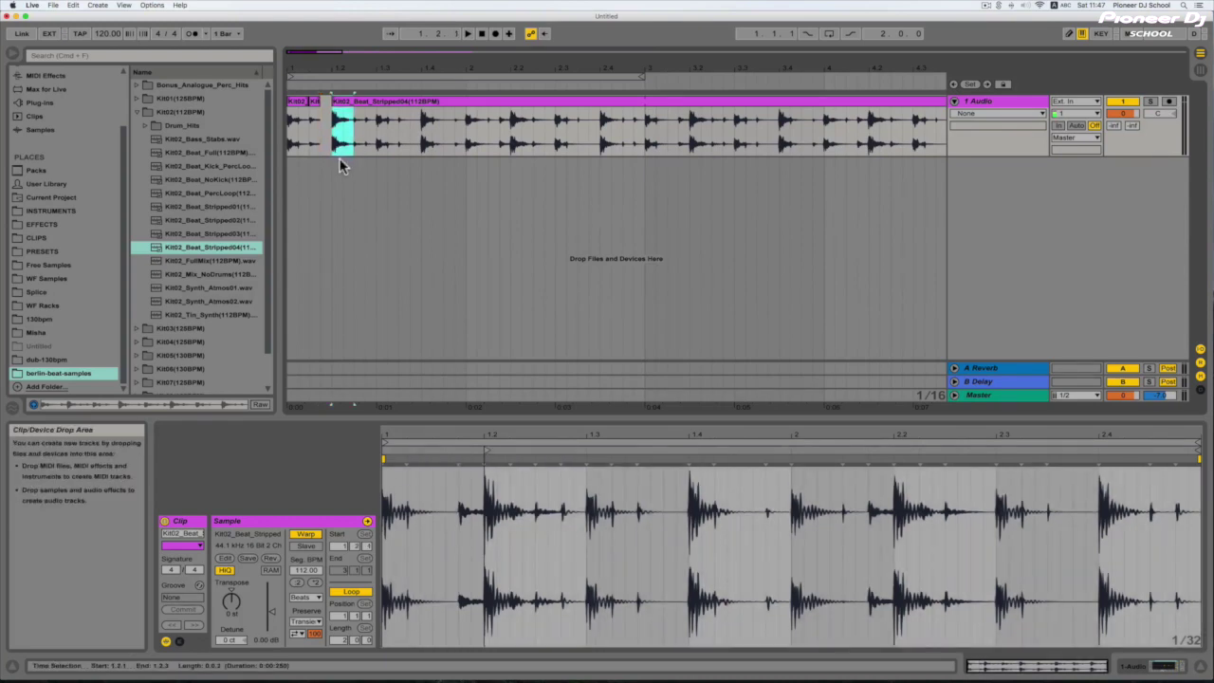
mouse_move(351, 111)
left_mouse_down()
mouse_move(341, 107)
mouse_move(397, 130)
mouse_move(360, 109)
left_mouse_up()
left_click_drag(423, 136, 399, 113)
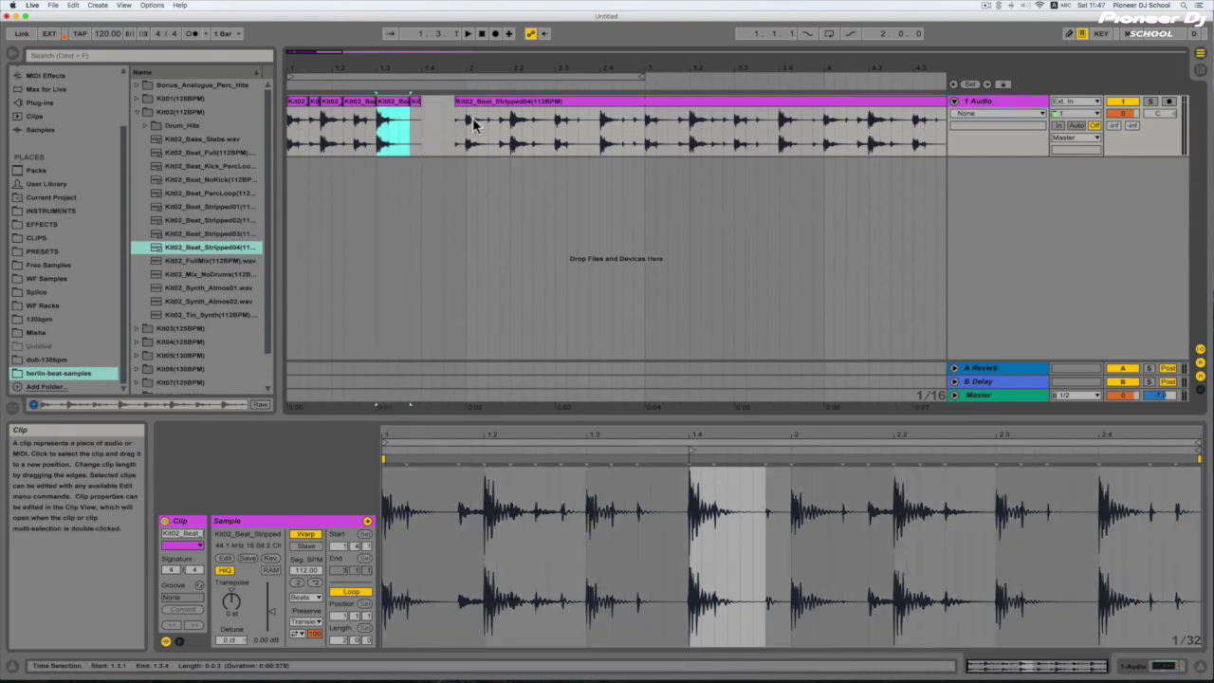
left_click_drag(510, 136, 433, 113)
left_click_drag(523, 136, 466, 111)
left_click(289, 142)
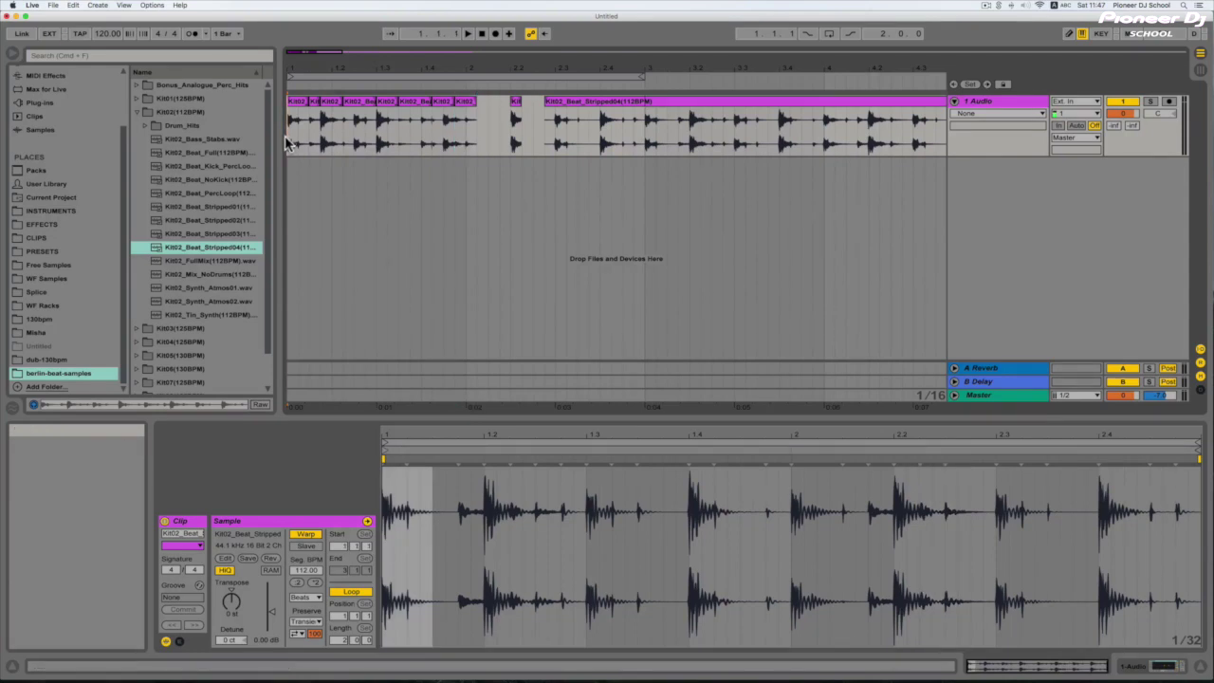
key("space")
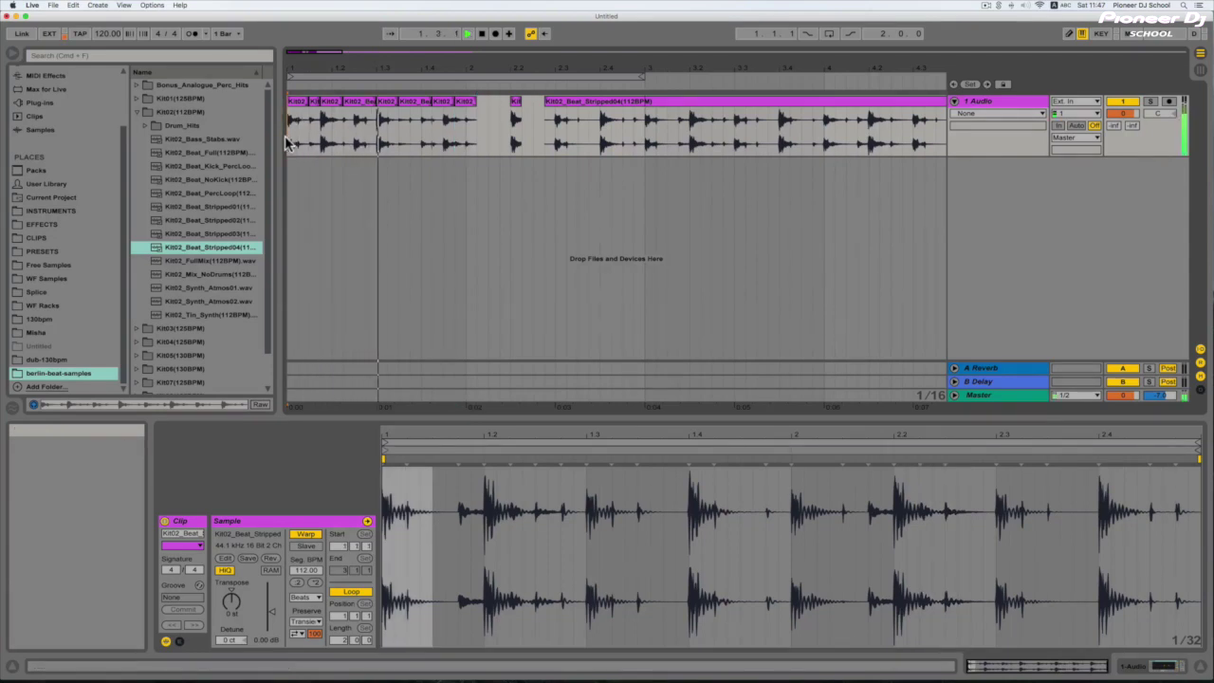
Duplicate the rearranged first bar until it fills bars 1 to 4 and play it from the start.
left_click(467, 102)
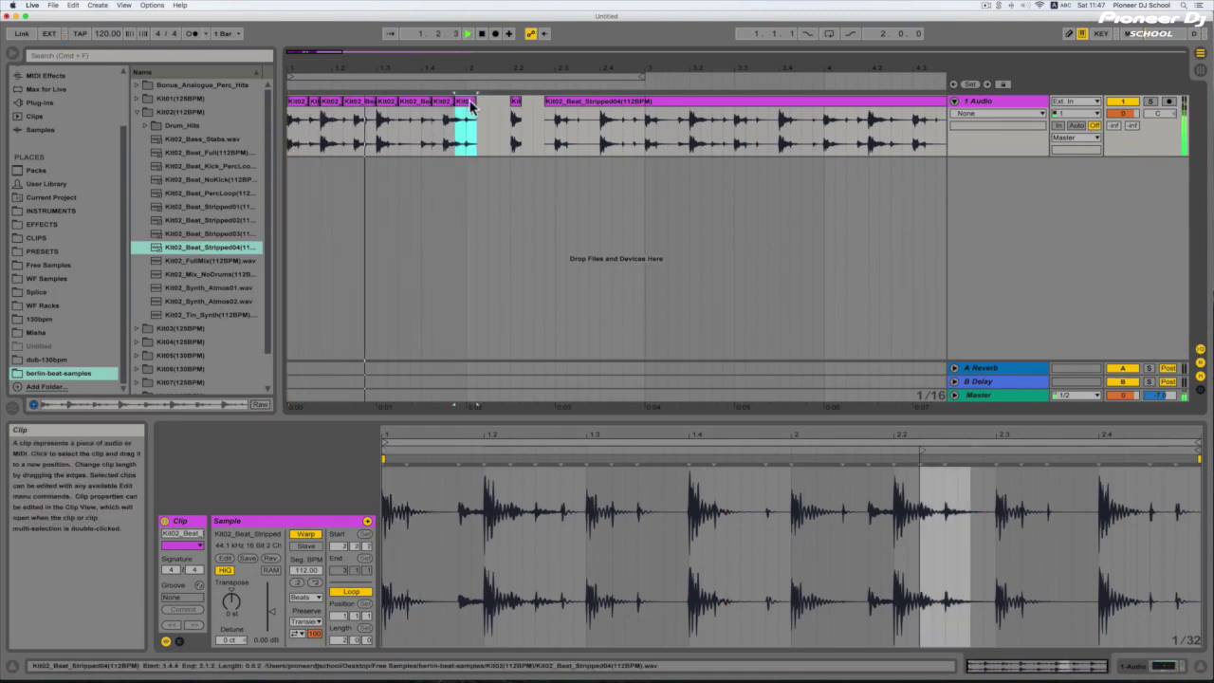
key("space")
left_click_drag(473, 102, 288, 120)
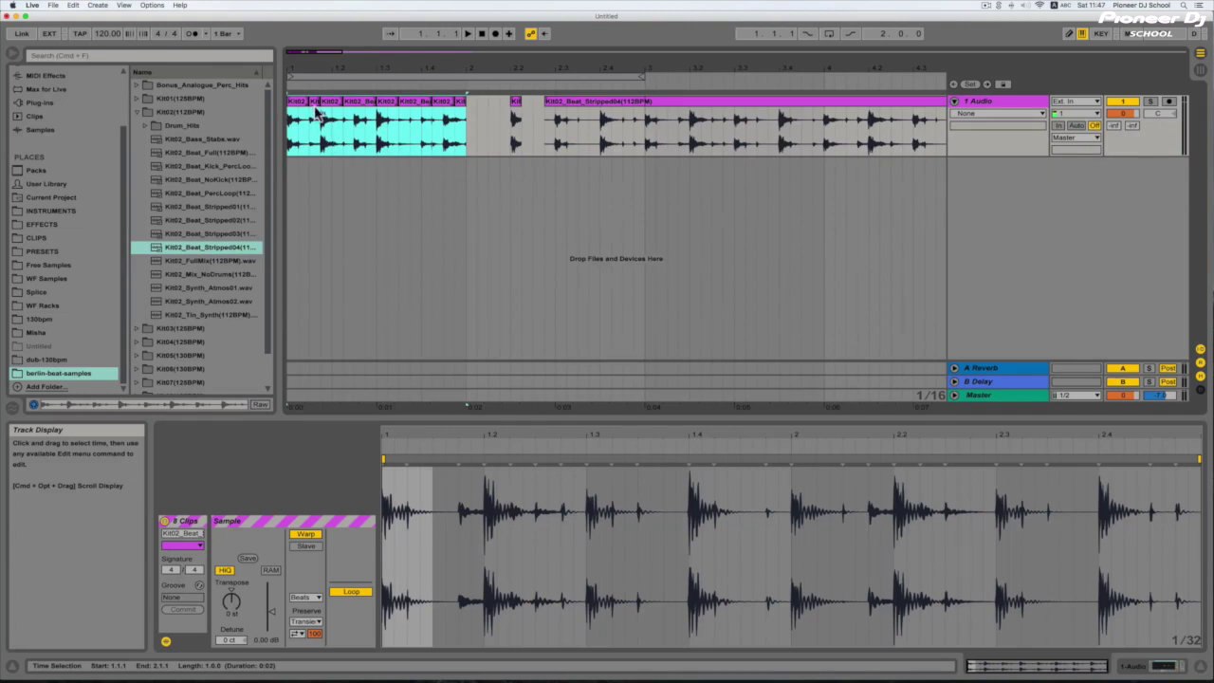
key("super+d")
key("super+d")
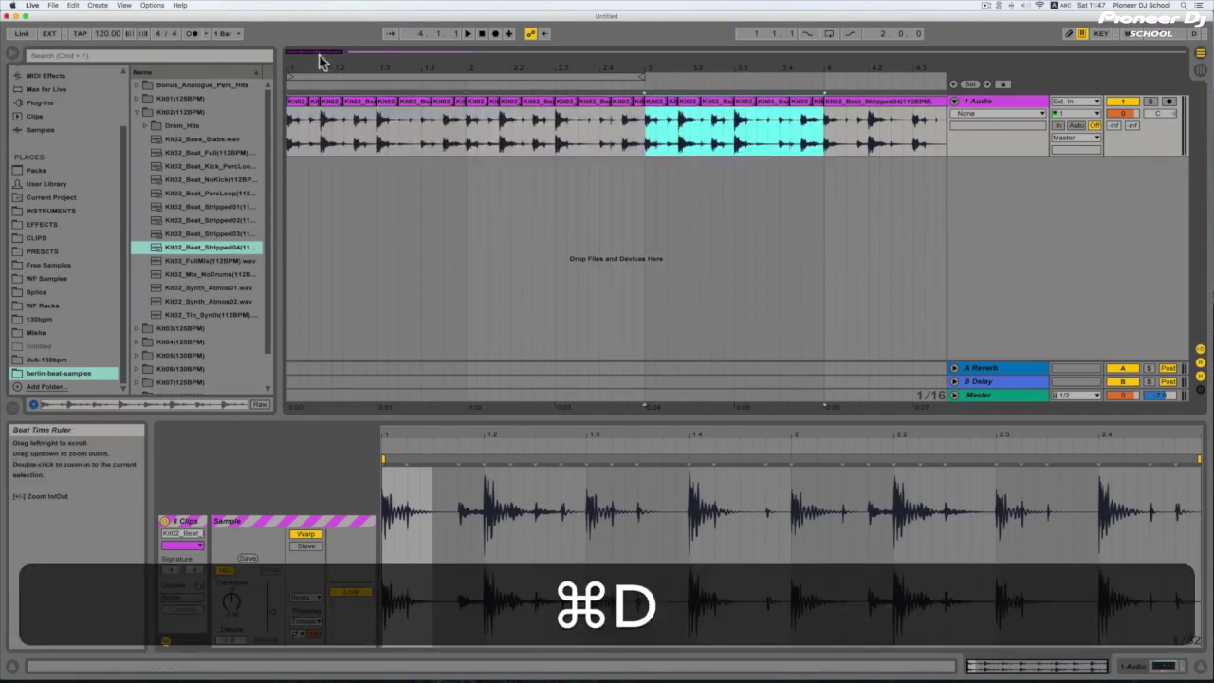
left_click(319, 59)
left_click_drag(321, 54, 328, 40)
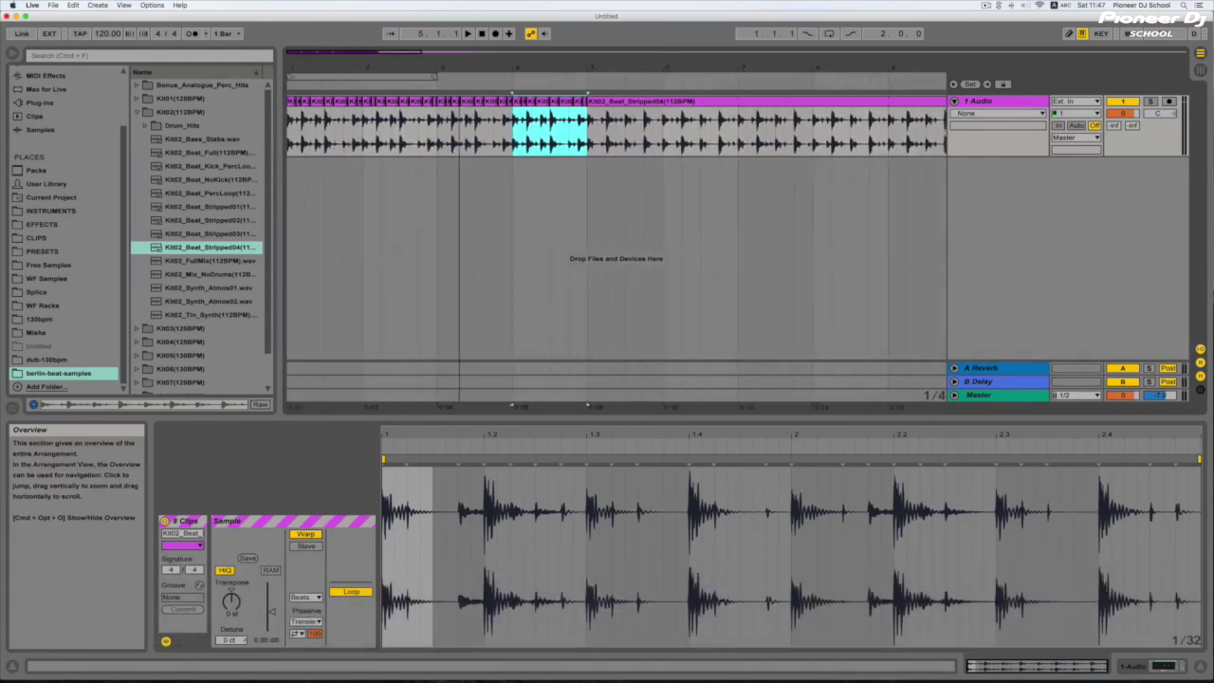
left_click(287, 141)
key("space")
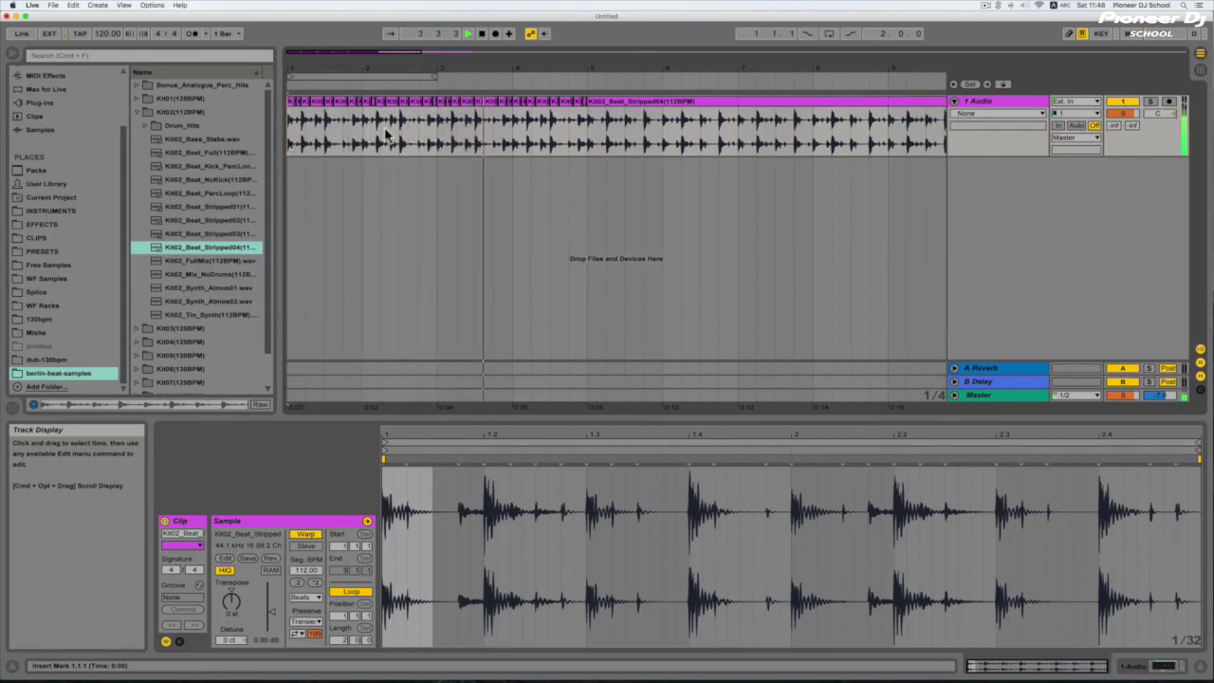
Stop playback, transpose the slice at 1.2.2 by -13 st and set its clip gain to 0.63 dB.
left_click_drag(313, 107, 327, 107)
key("space")
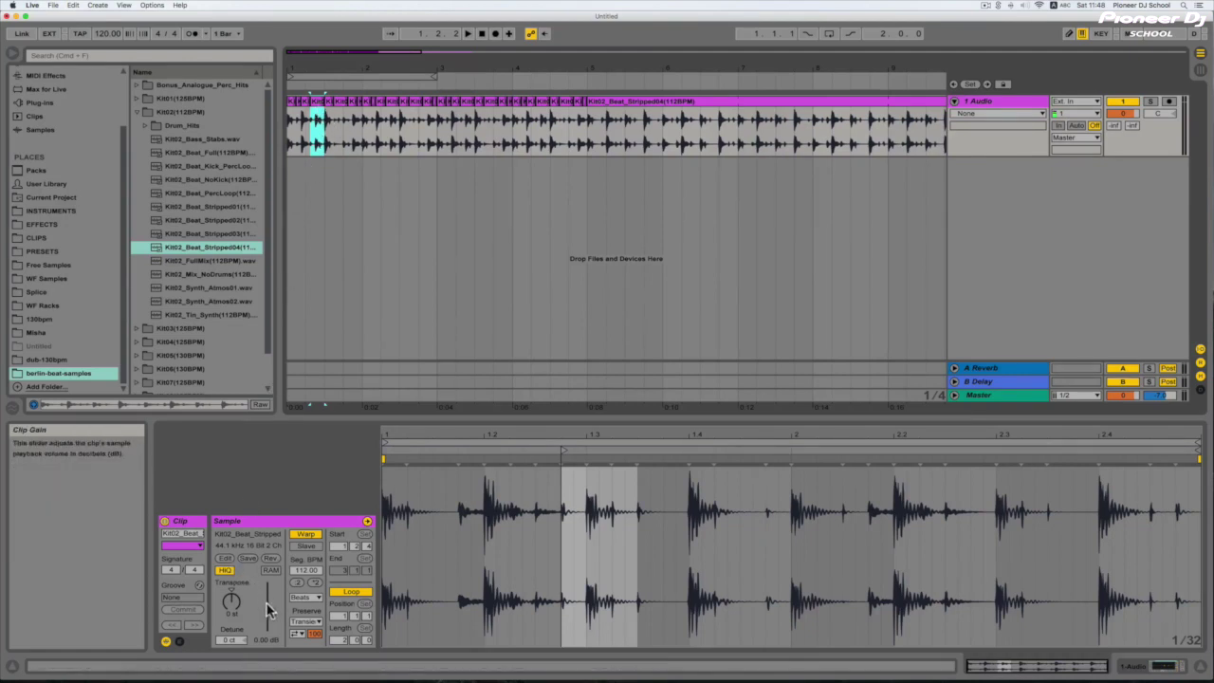
mouse_move(272, 616)
left_mouse_down()
mouse_move(272, 659)
mouse_move(272, 596)
mouse_move(272, 654)
mouse_move(272, 607)
left_mouse_up()
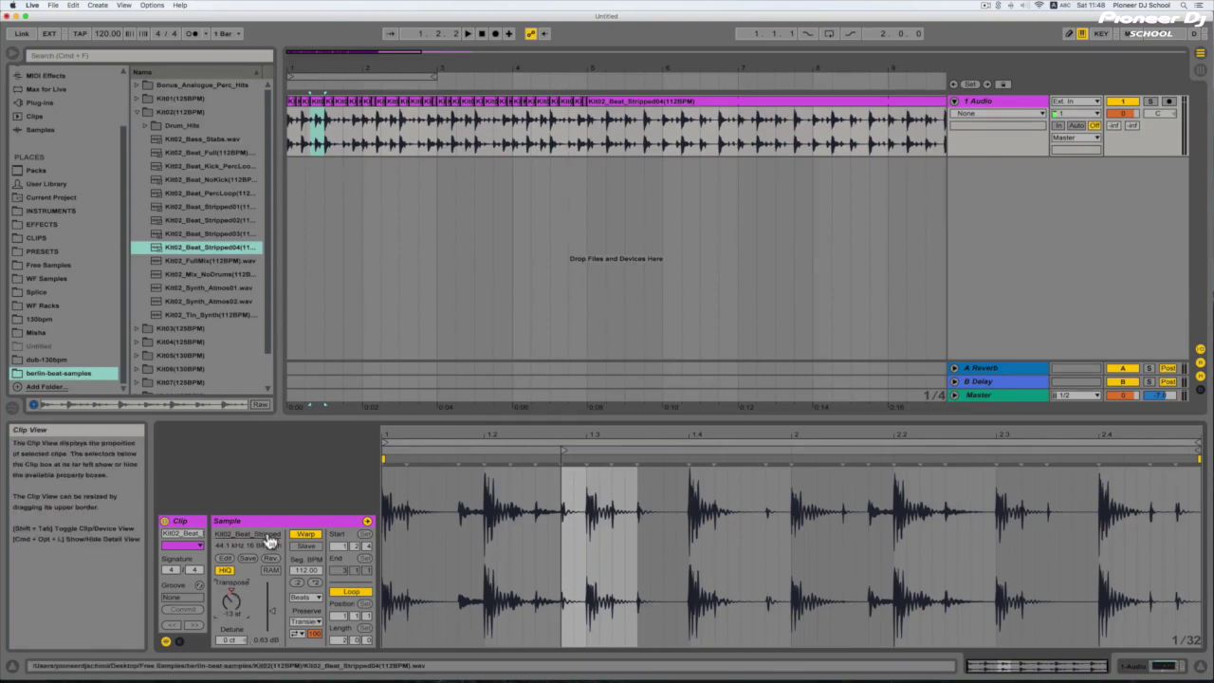
Transpose the slice at 2.1.4 by 11 st, the one at 1.4.2 by -12 st and the one at 2.3.1 by 9 st.
left_click(381, 118)
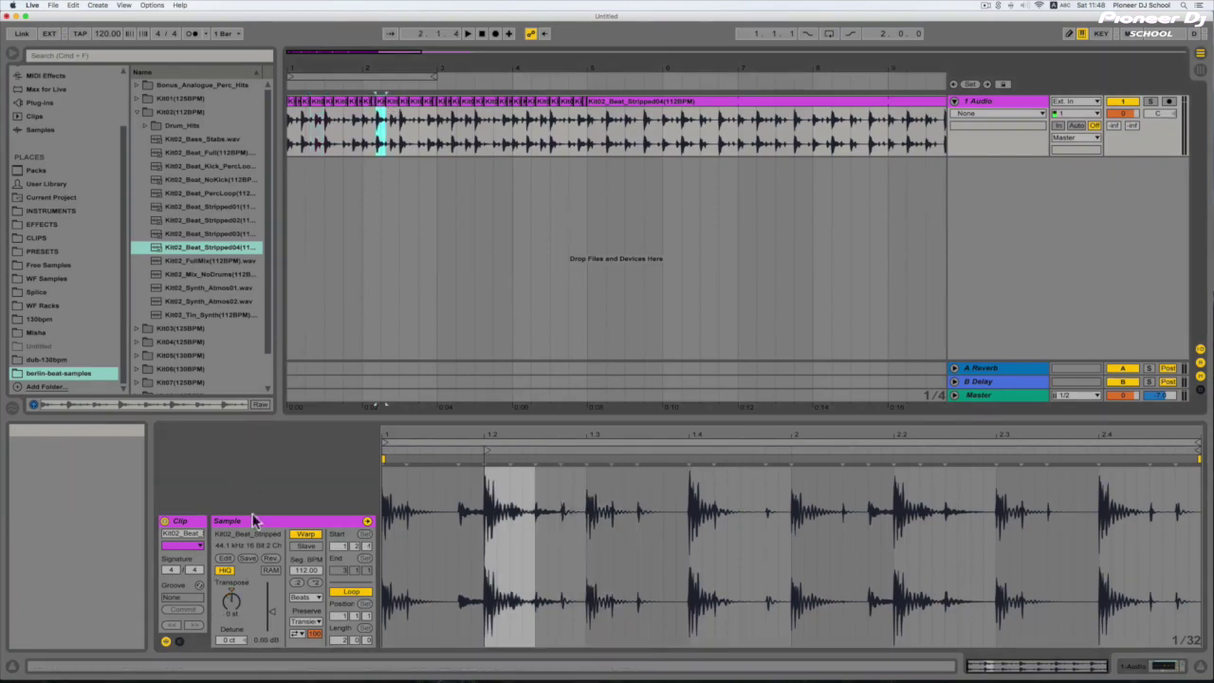
left_click_drag(234, 607, 234, 586)
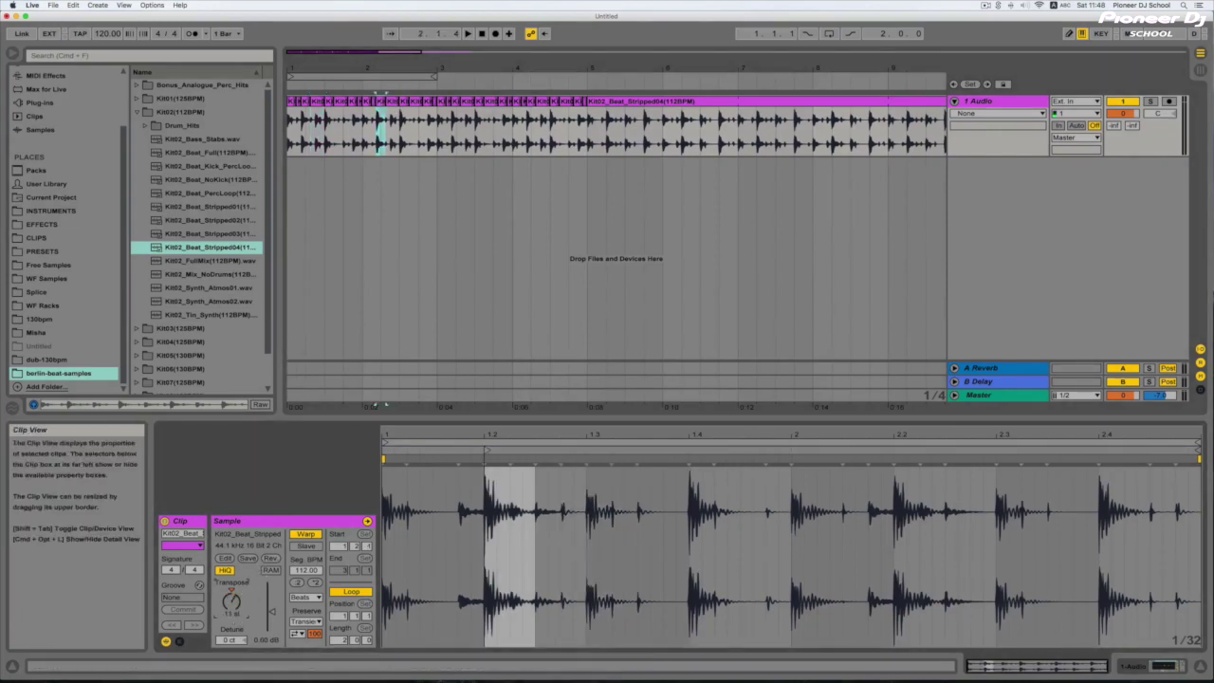
left_click(353, 104)
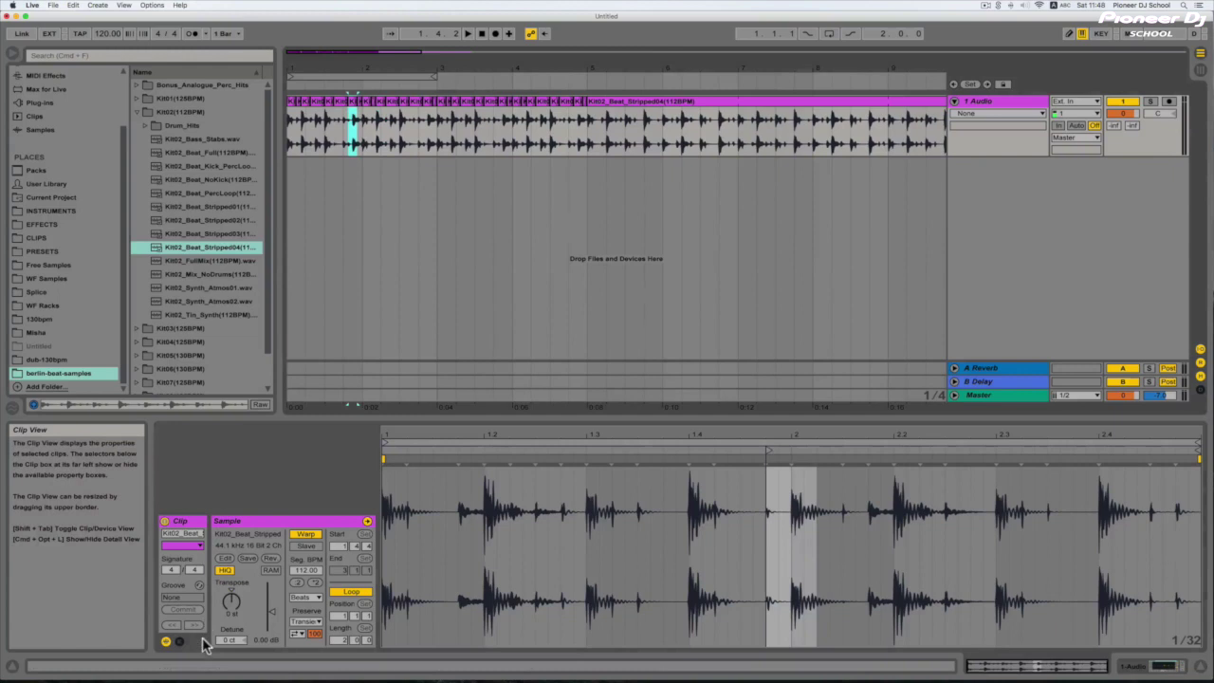
left_click_drag(227, 607, 226, 623)
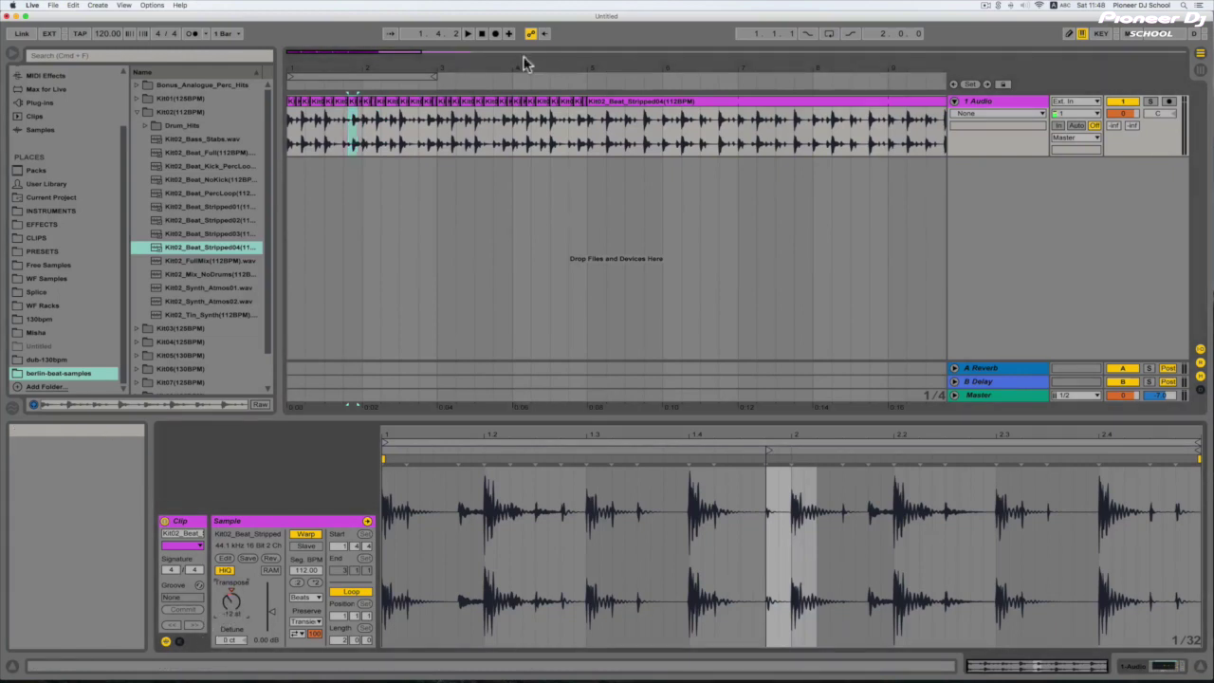
left_click(404, 122)
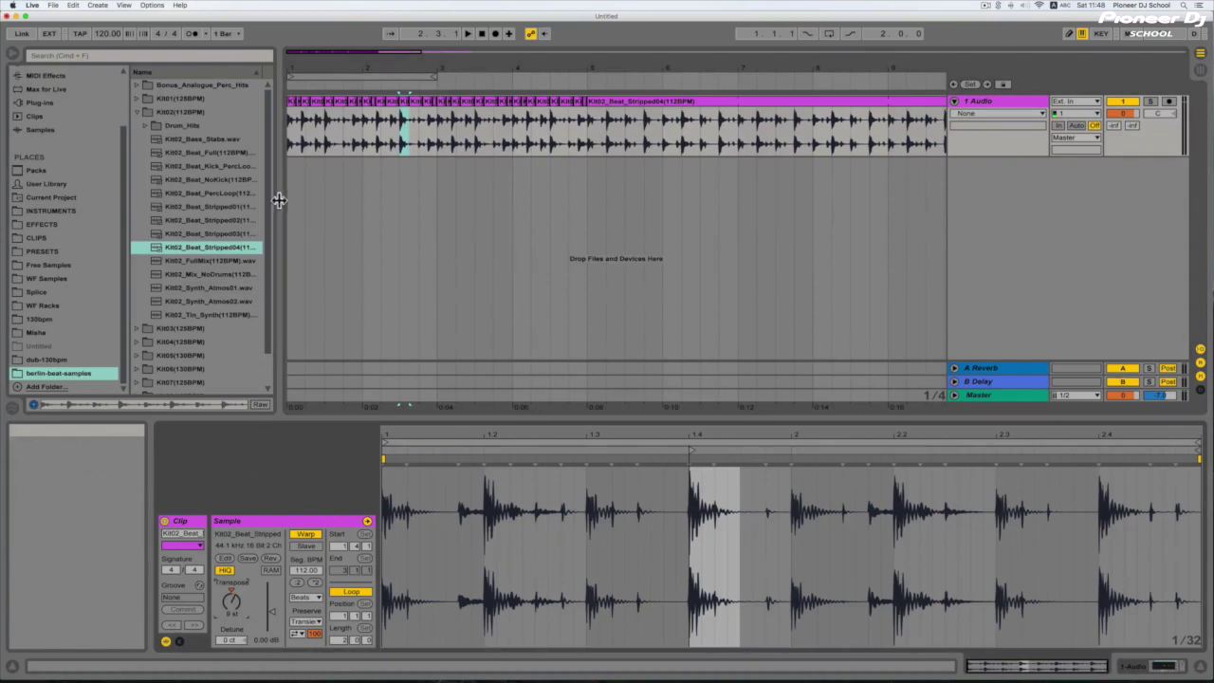
Listen to the pitched beat from bar 1, highlight its first two bars and return the insert mark to 1.1.1.
left_click(291, 133)
key("space")
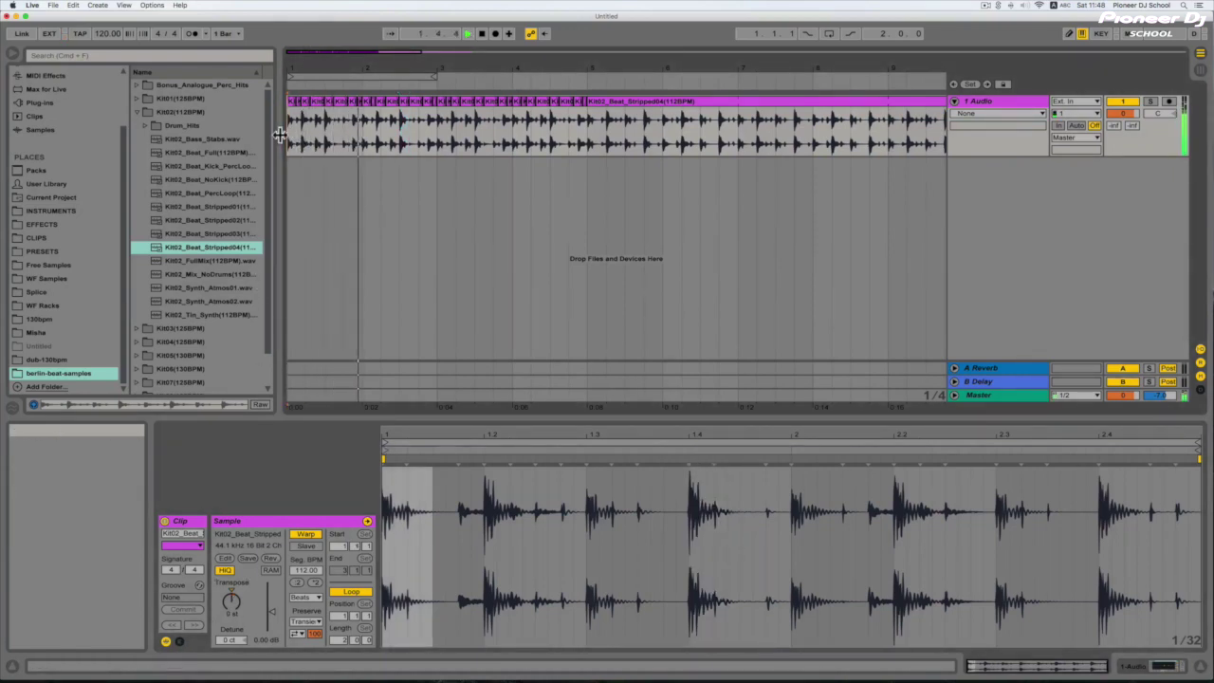
key("space")
left_click(434, 123)
left_click_drag(436, 121, 290, 134)
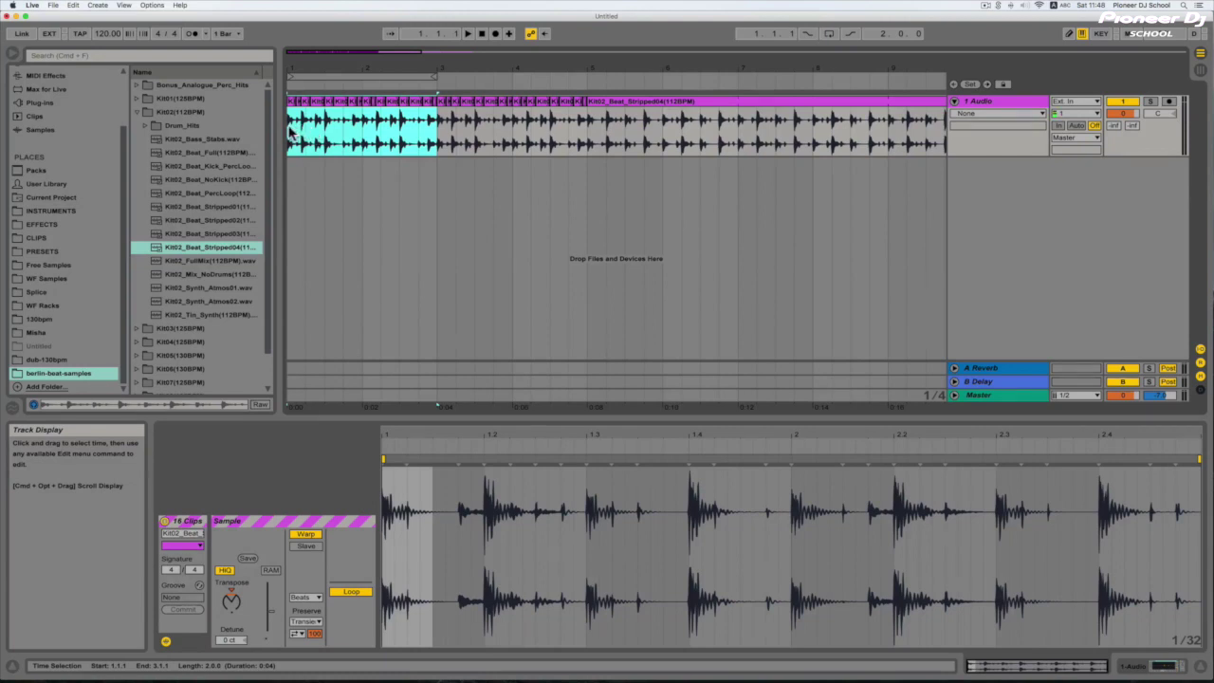
left_click(290, 134)
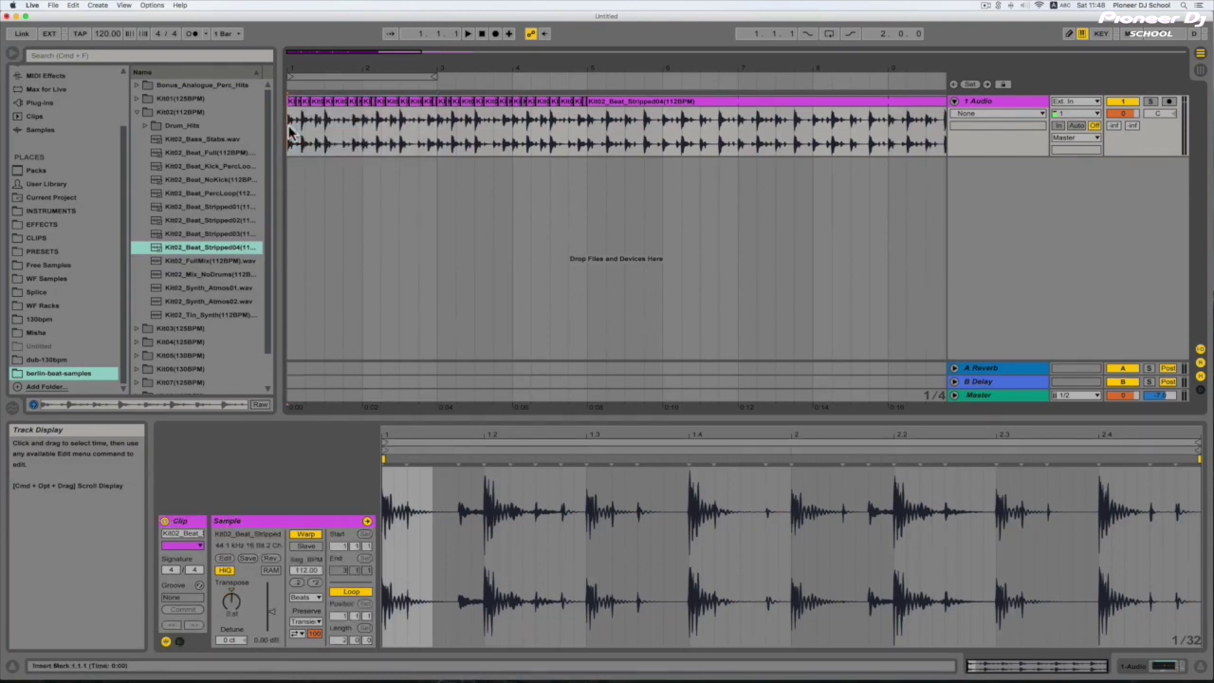
Reverse the slices at 1.3.1, 2.1.4 and 2.3.1 and play the beat.
left_click_drag(331, 128, 323, 151)
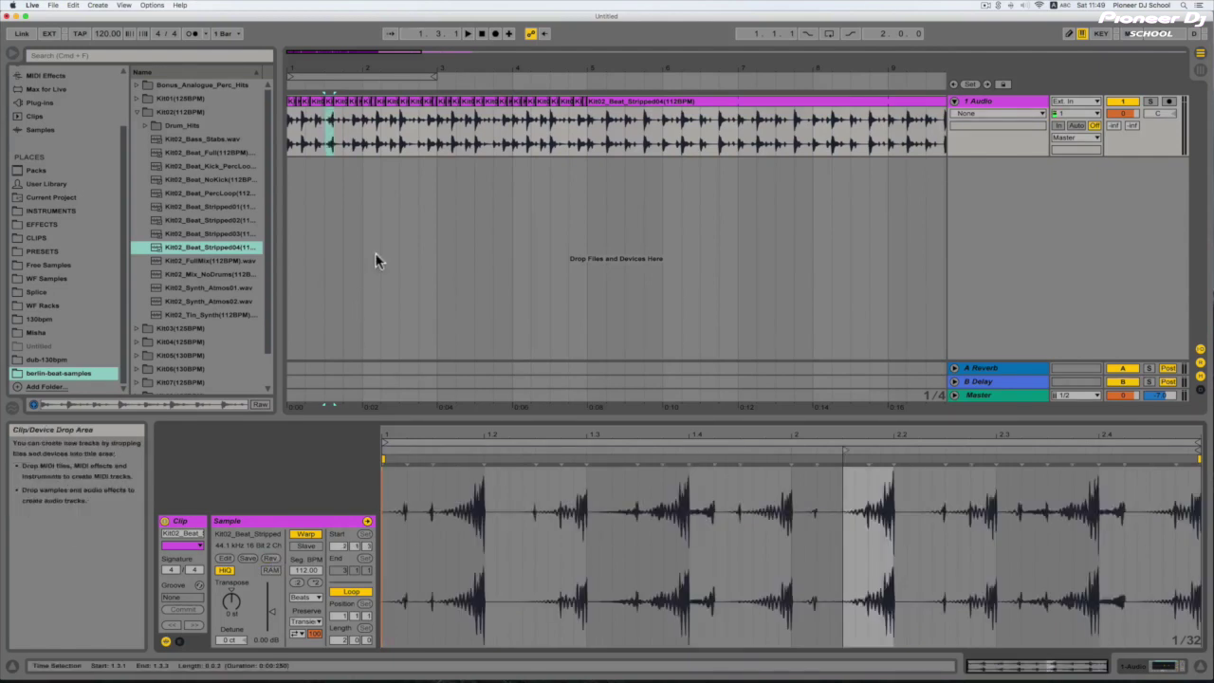
left_click(380, 110)
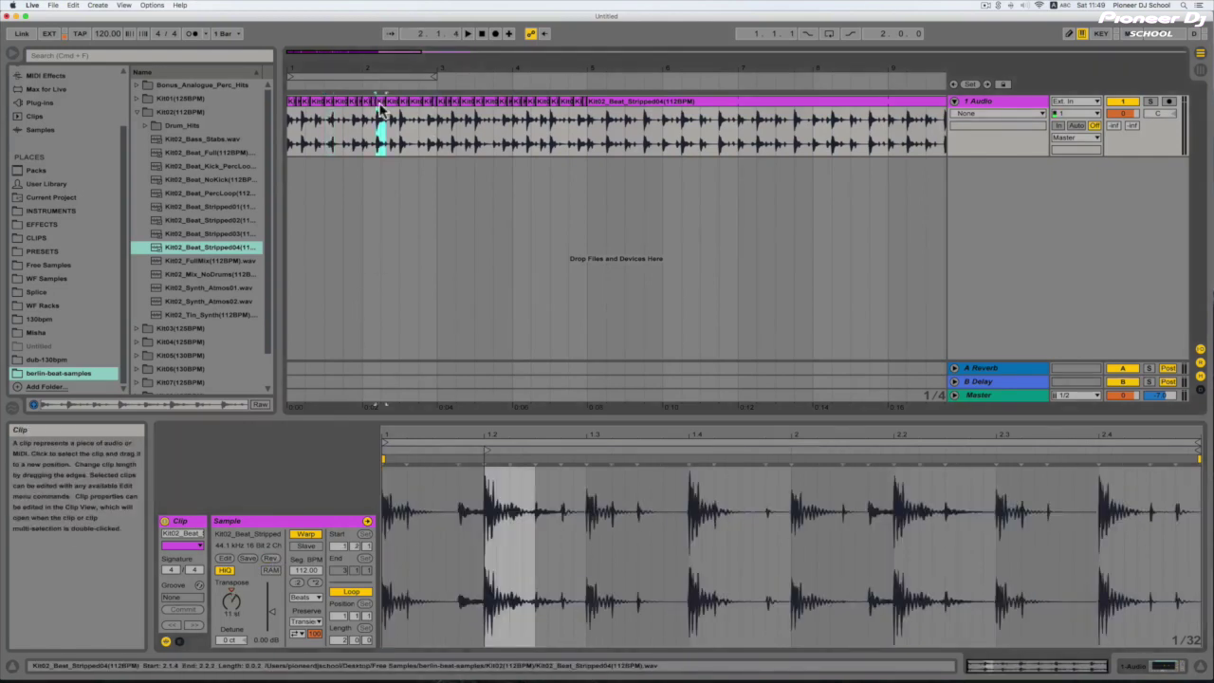
left_click(268, 559)
left_click(402, 115)
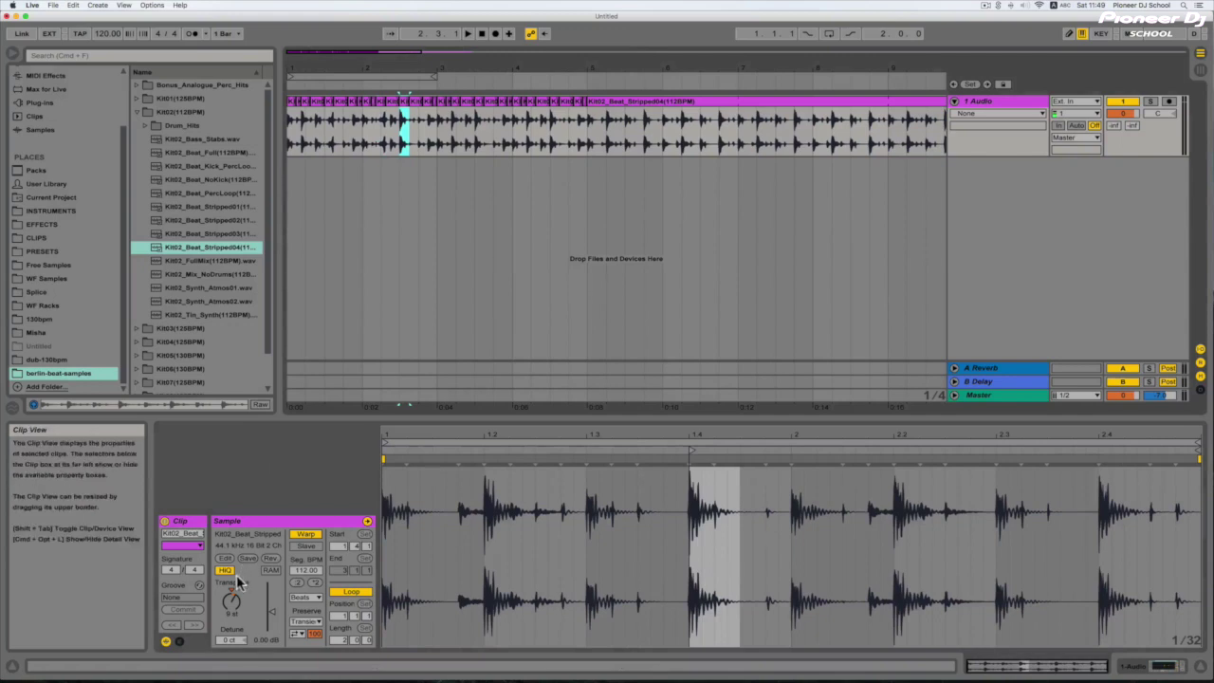
left_click(267, 559)
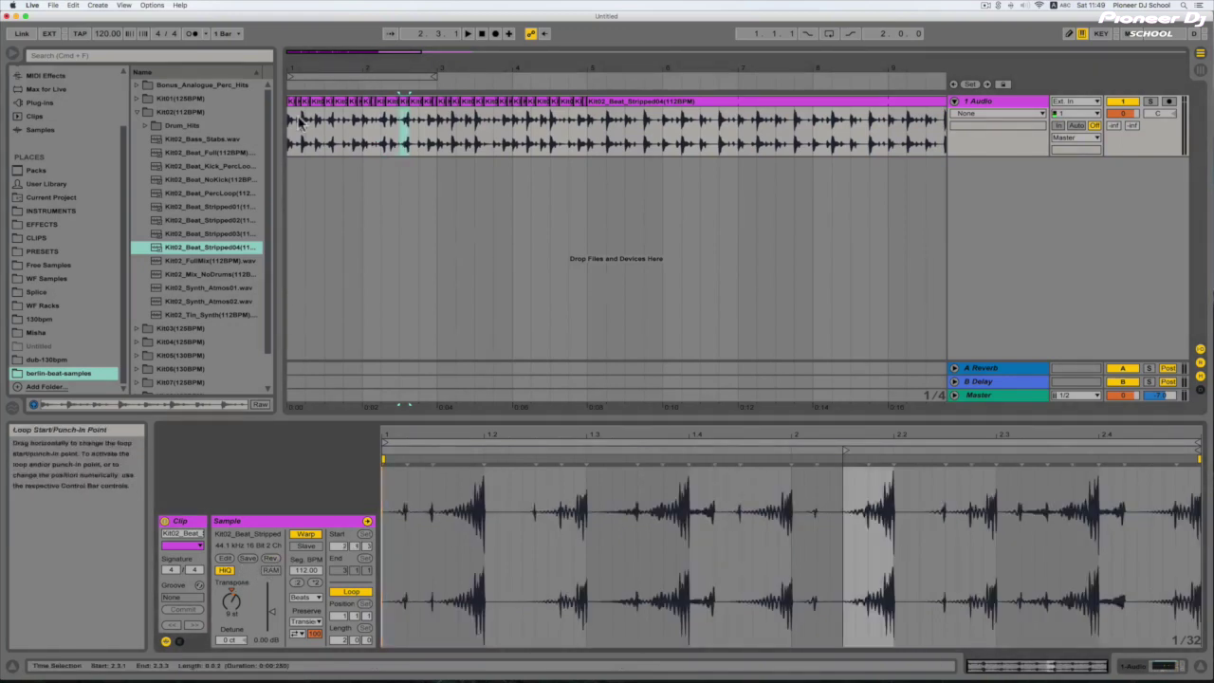
key("space")
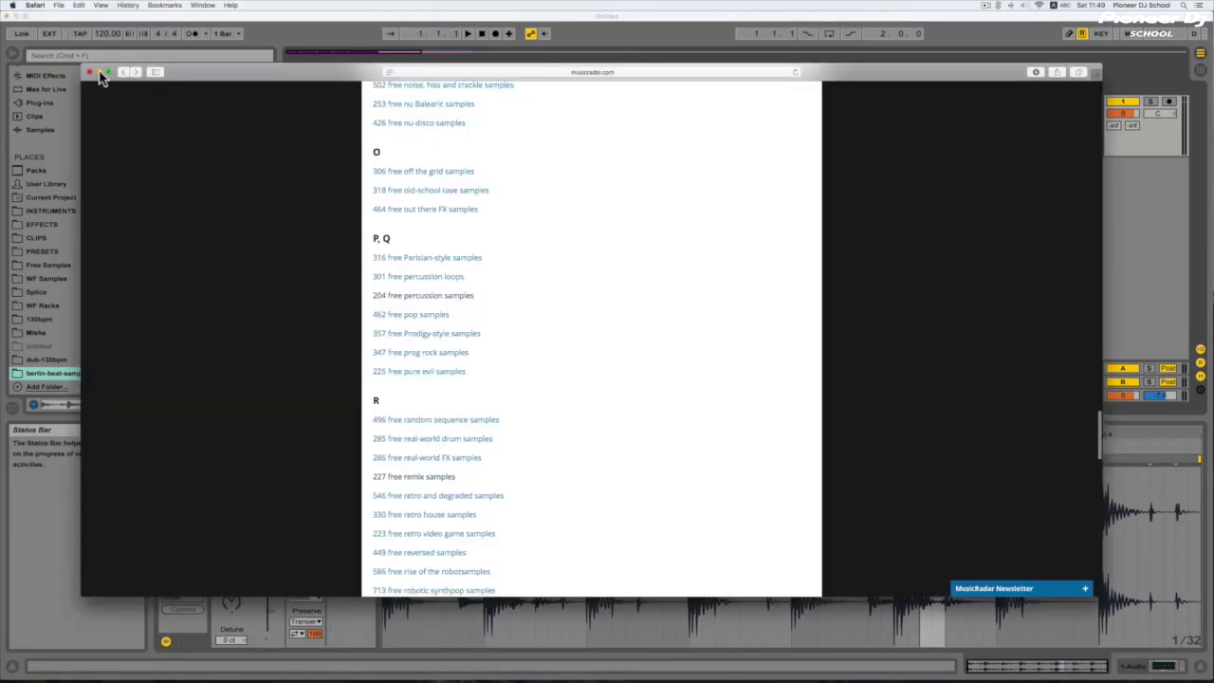
Minimize the Safari window to return to Ableton Live and select bars 1 and 2 of the audio track.
left_click(98, 73)
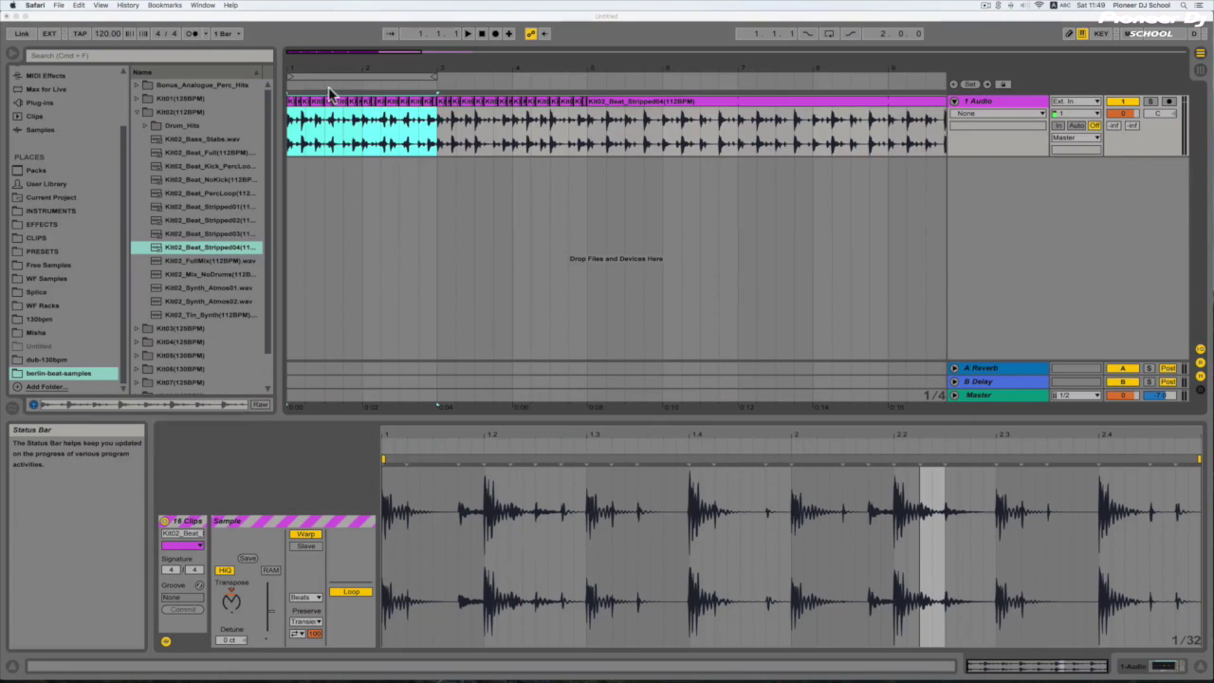
left_click_drag(329, 55, 329, 36)
left_click_drag(394, 141, 288, 146)
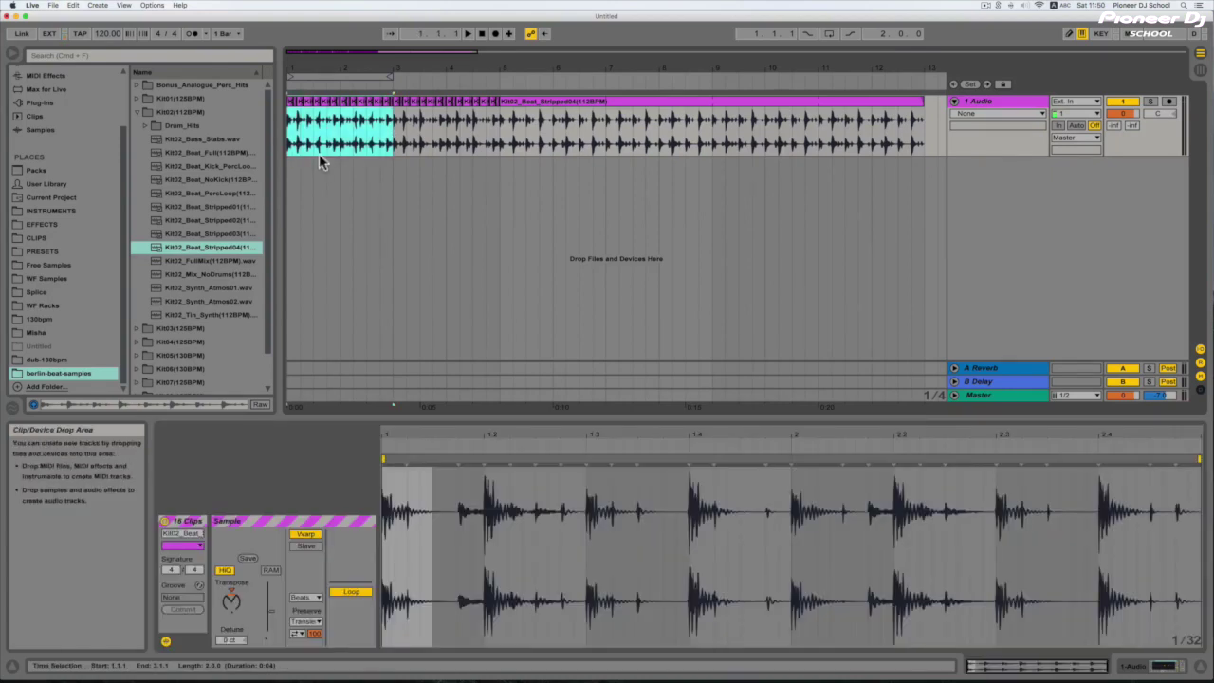